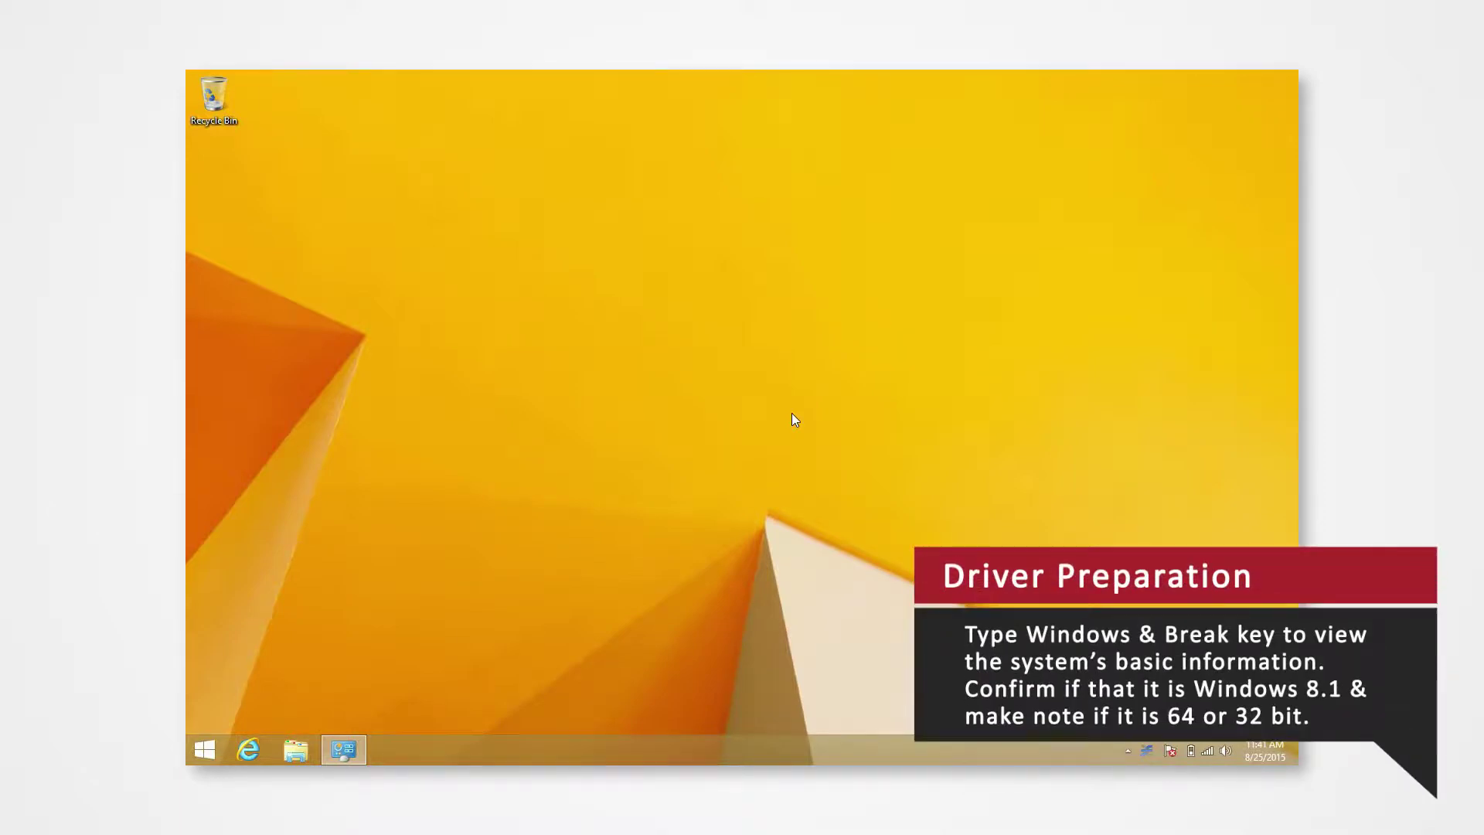
- Bring up the System window to check the Windows 8.1 edition and 64-bit system type
key(super+Pause)
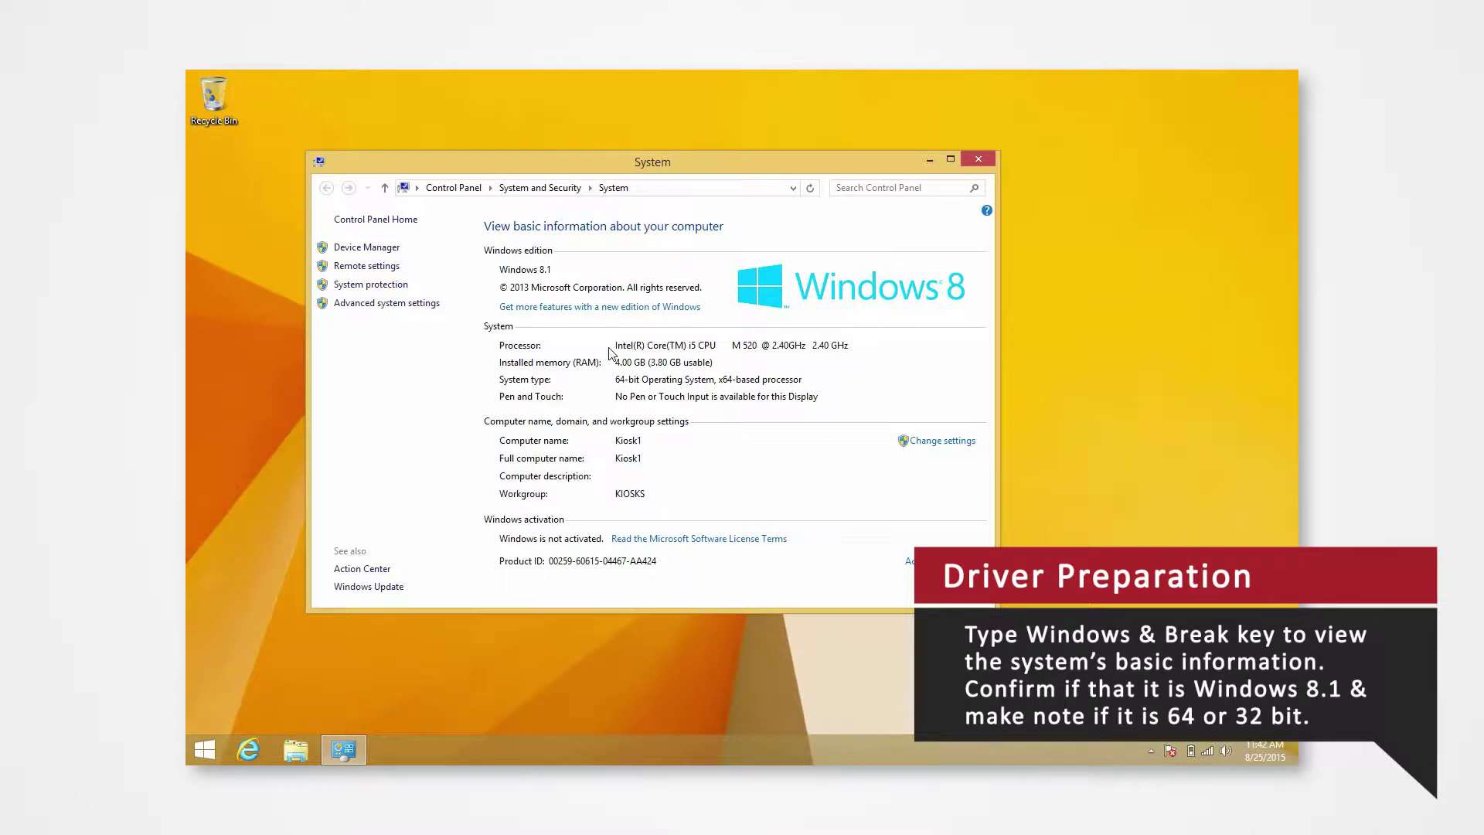
- Minimize the System window once the 64-bit Windows 8.1 edition is confirmed
click(929, 159)
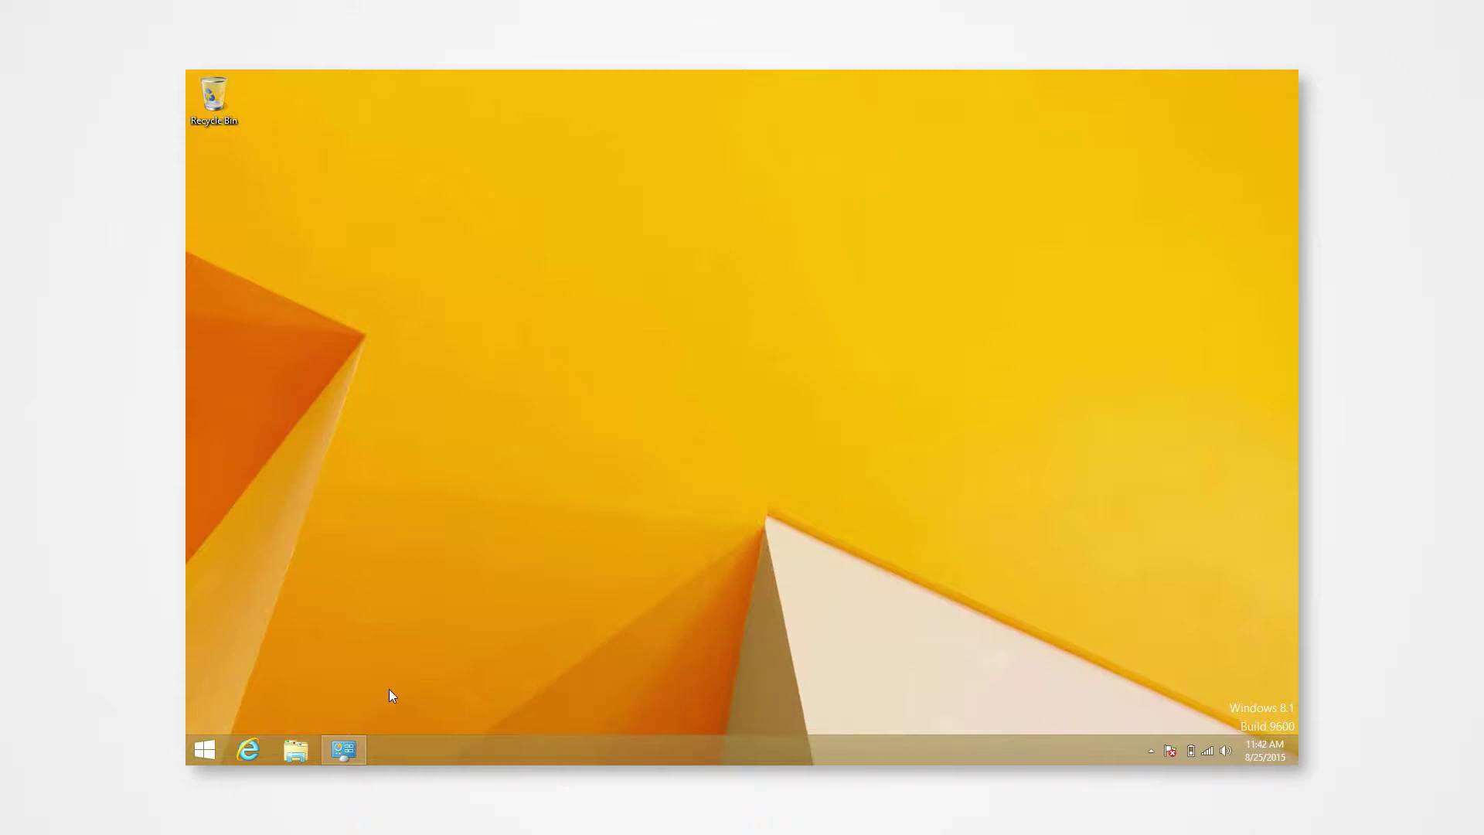
- Load me-vis.com in Internet Explorer
click(250, 753)
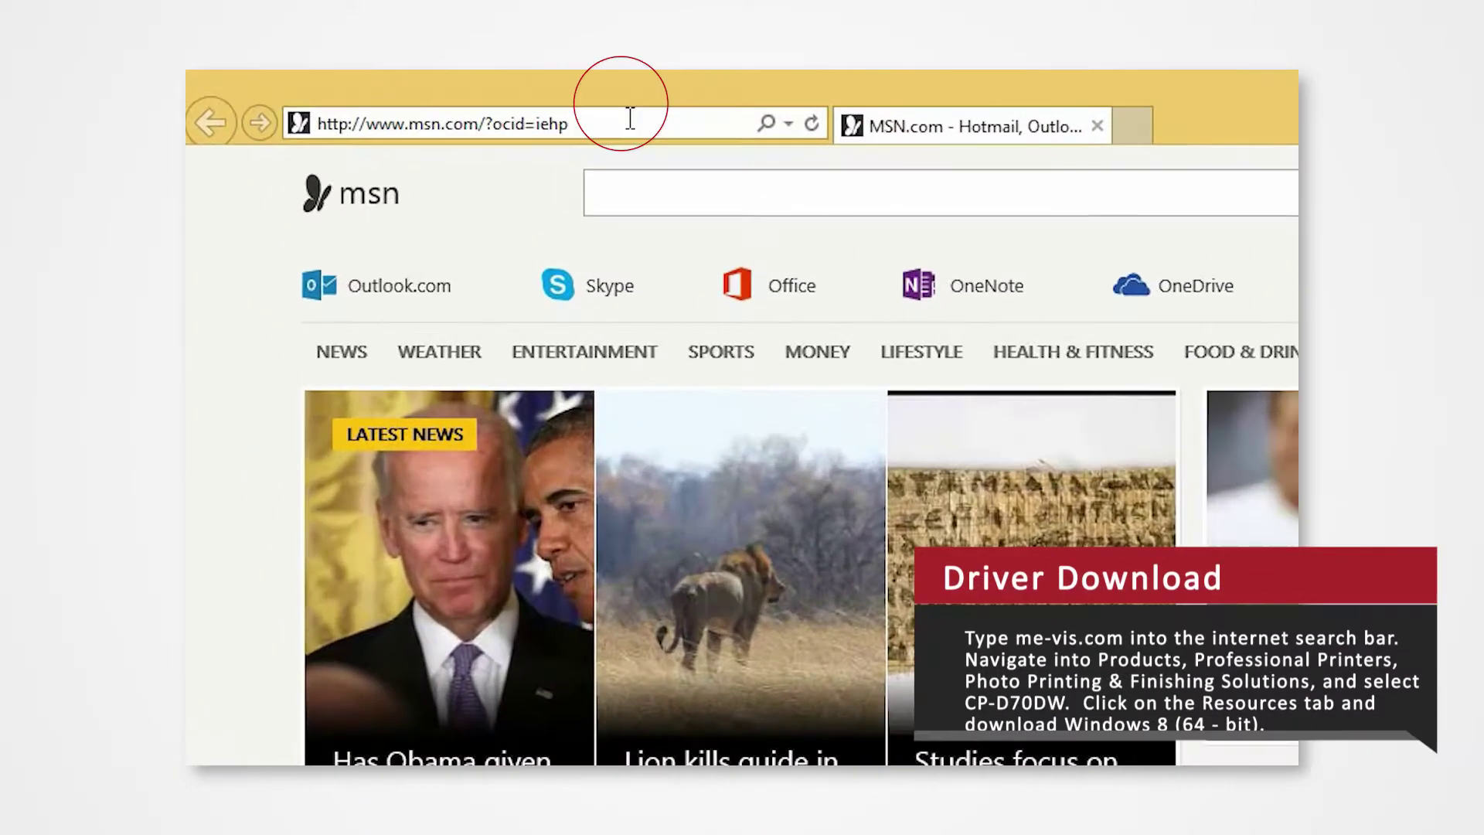
click(630, 118)
text(me-vis.com)
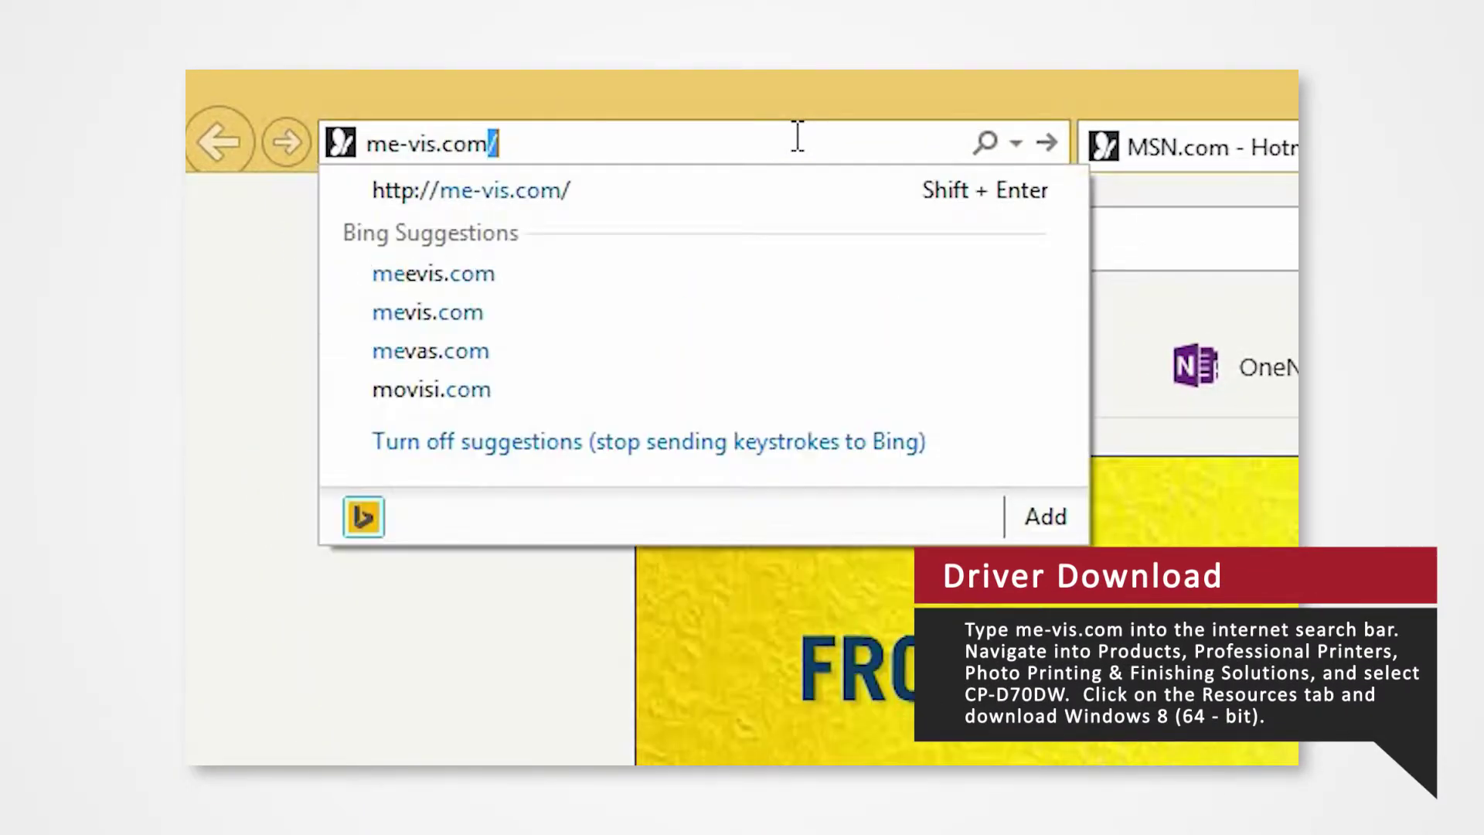
key(Return)
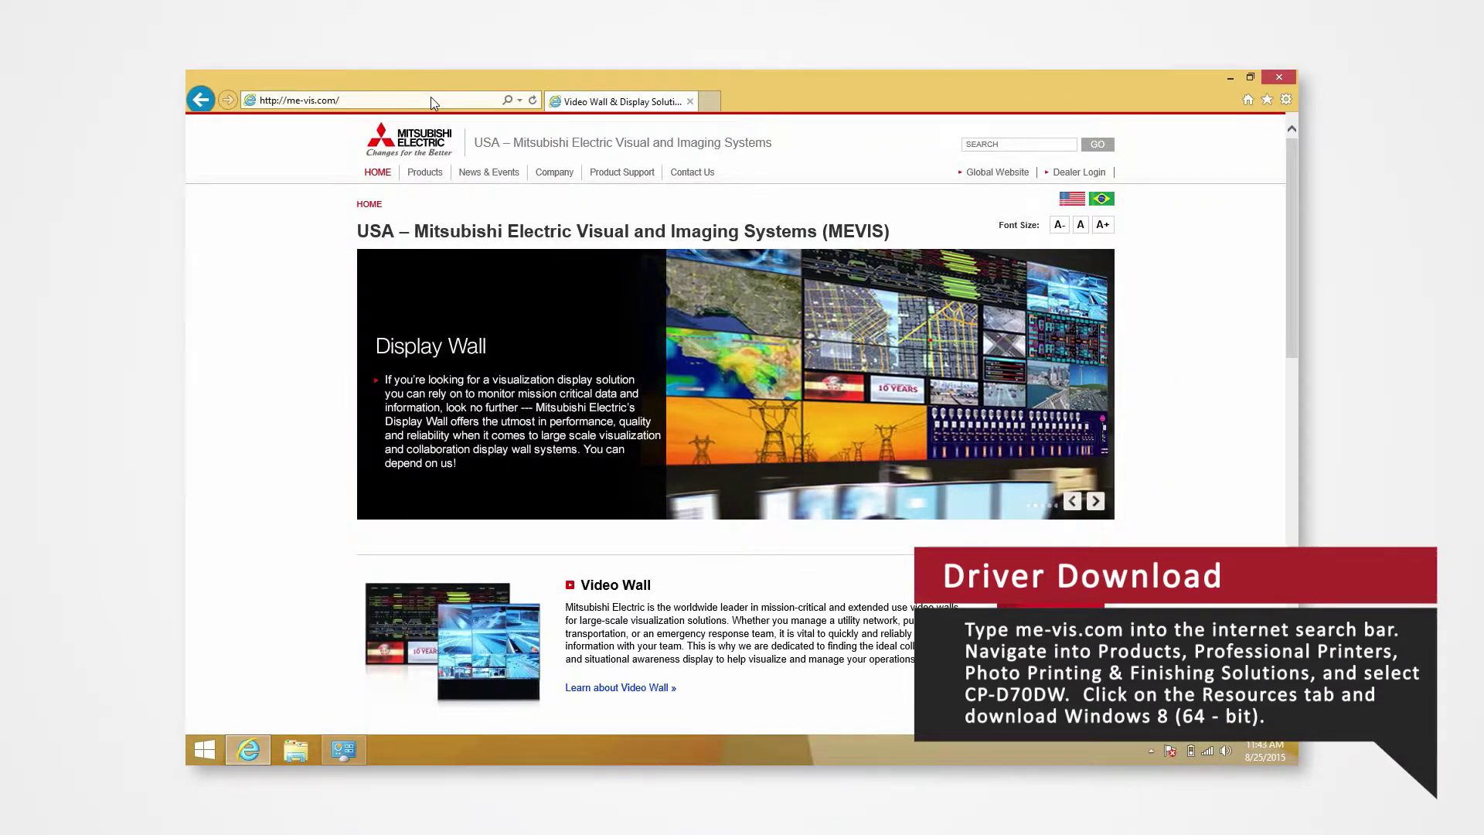
- Go through Professional Printers and Photo Printing and Finishing Solutions to the CP-D70DW product page
mouse_move(429, 177)
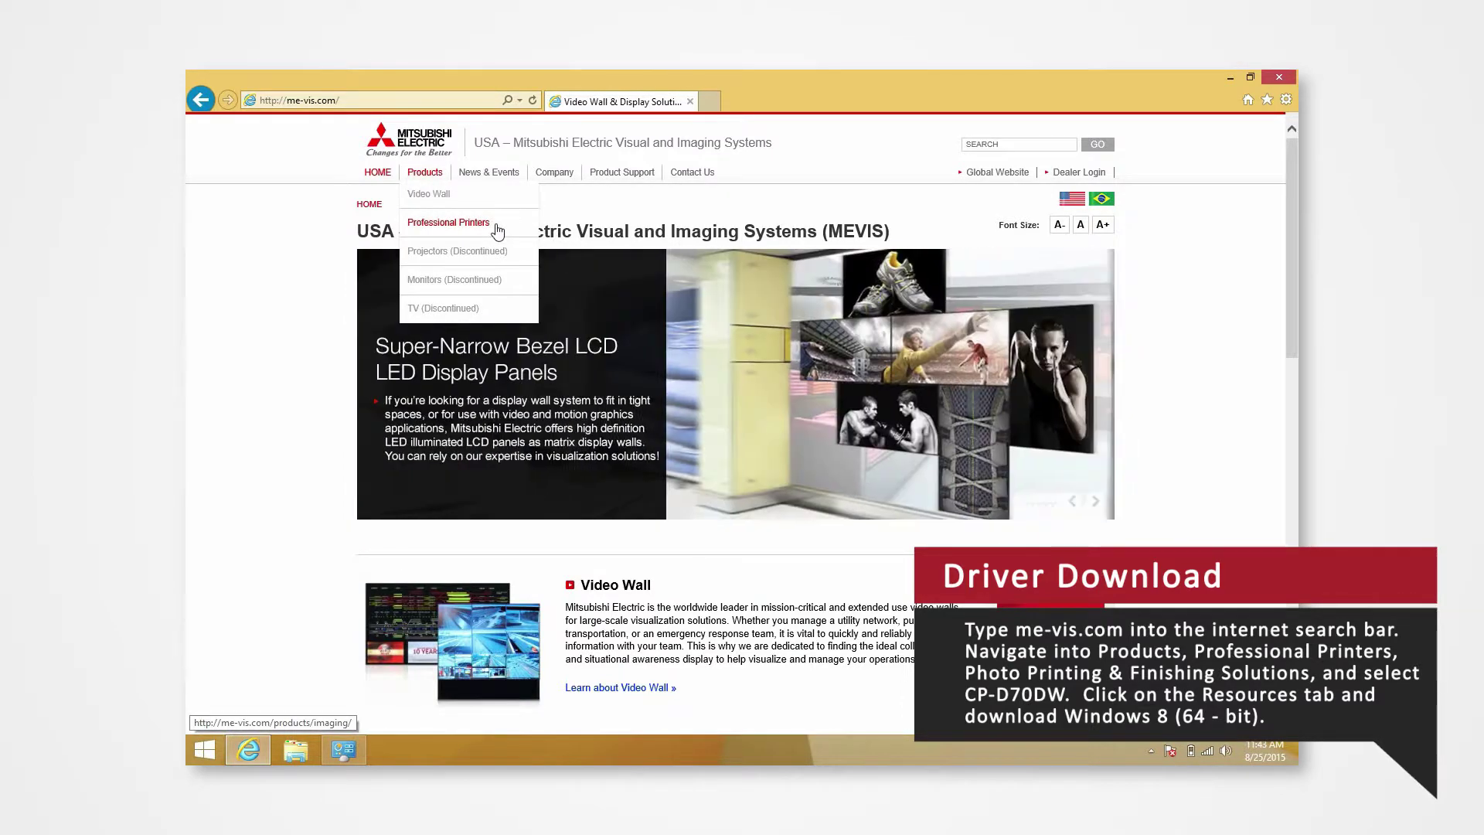
click(497, 229)
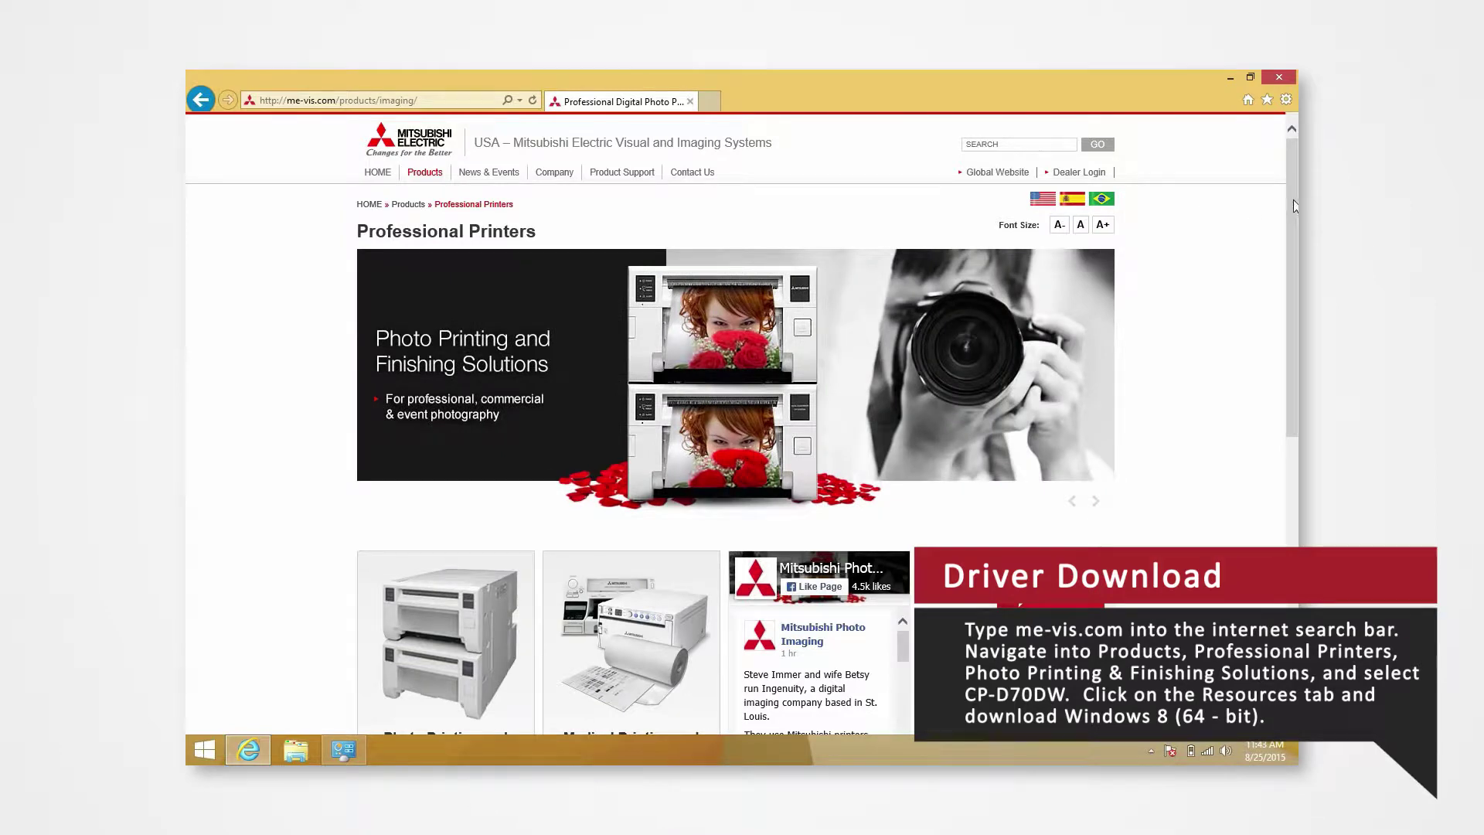
drag(1292, 200, 1291, 373)
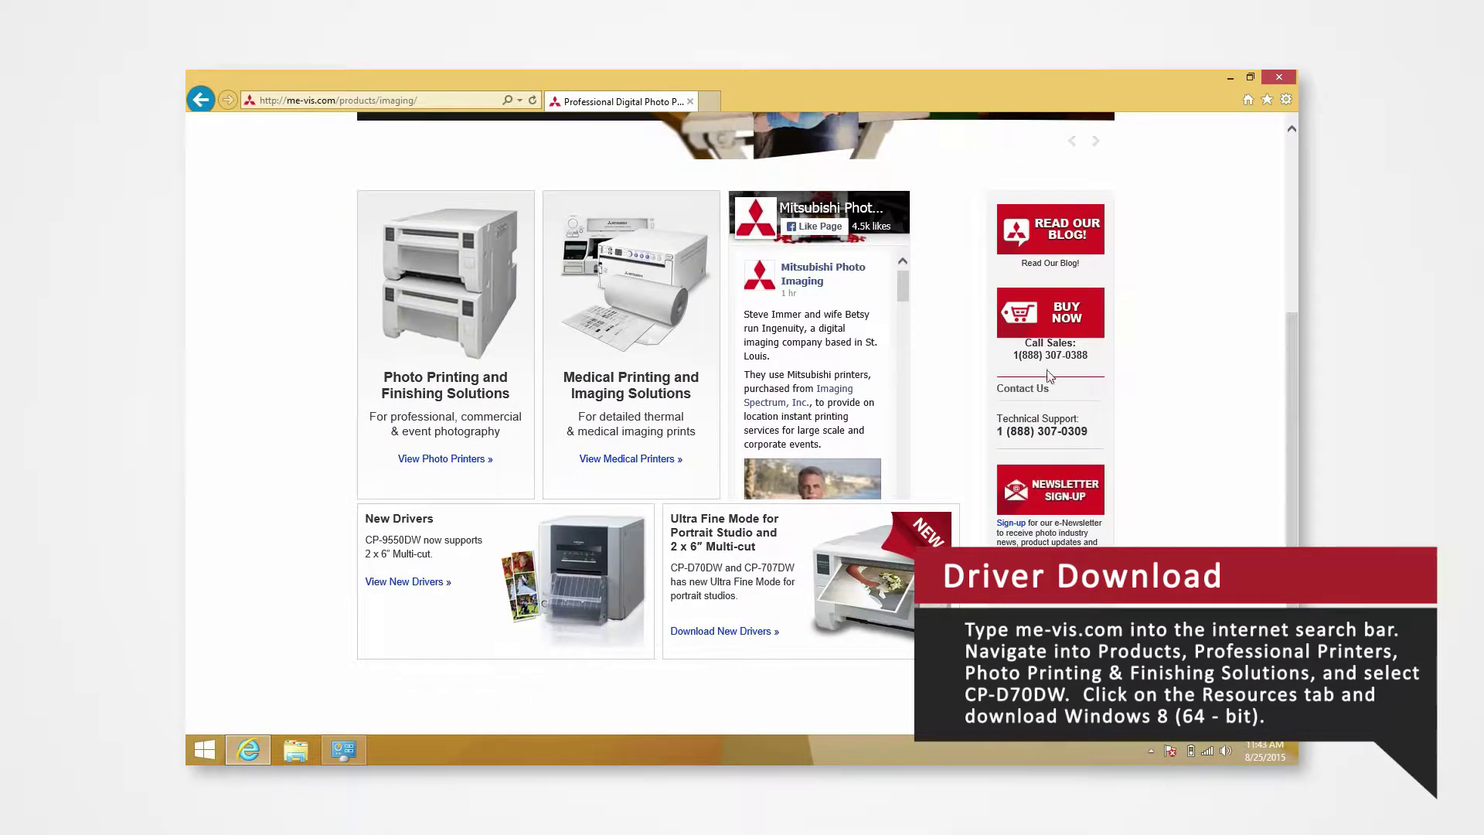
click(478, 300)
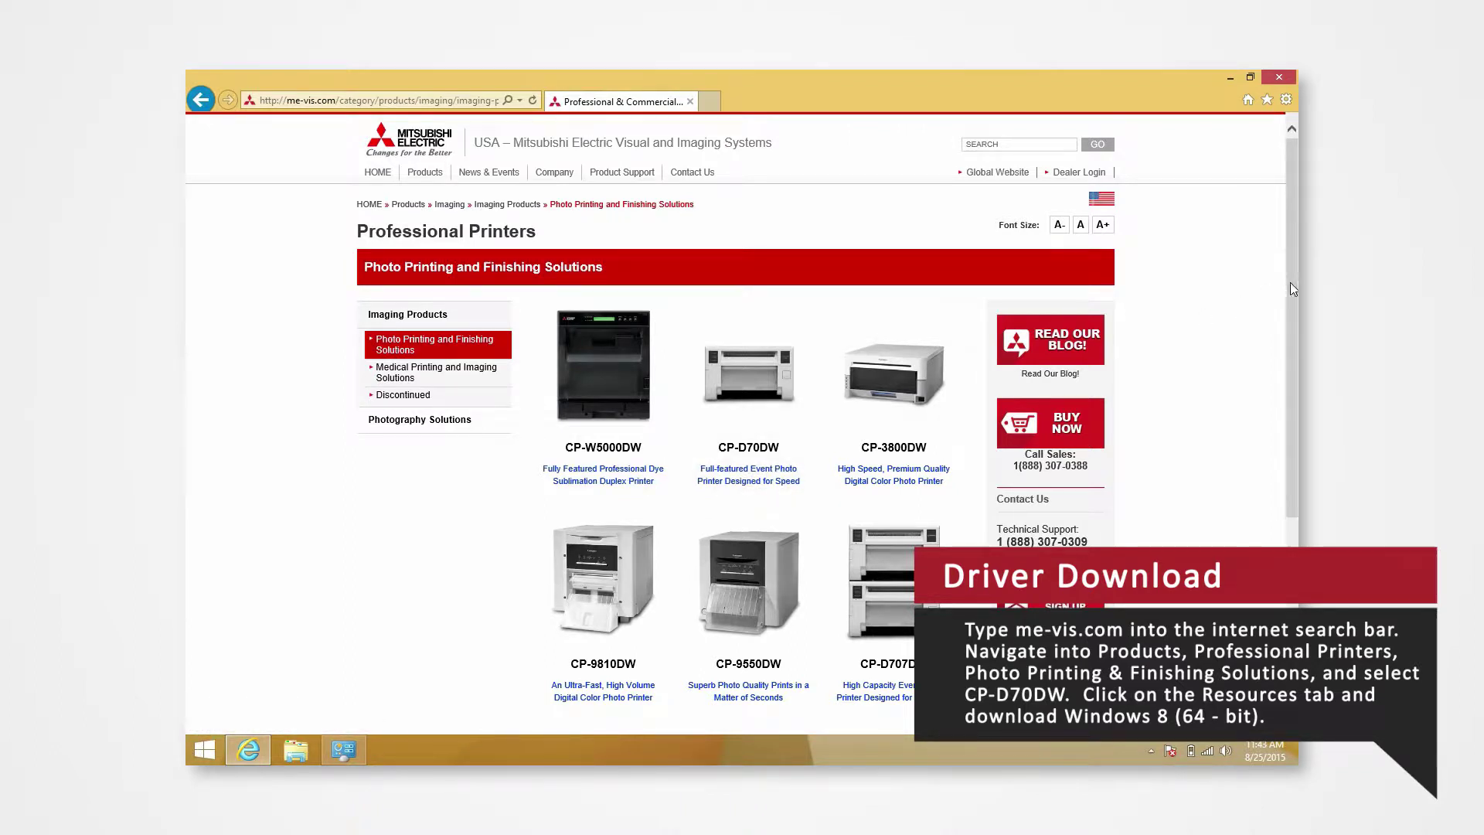
drag(1291, 289, 1288, 331)
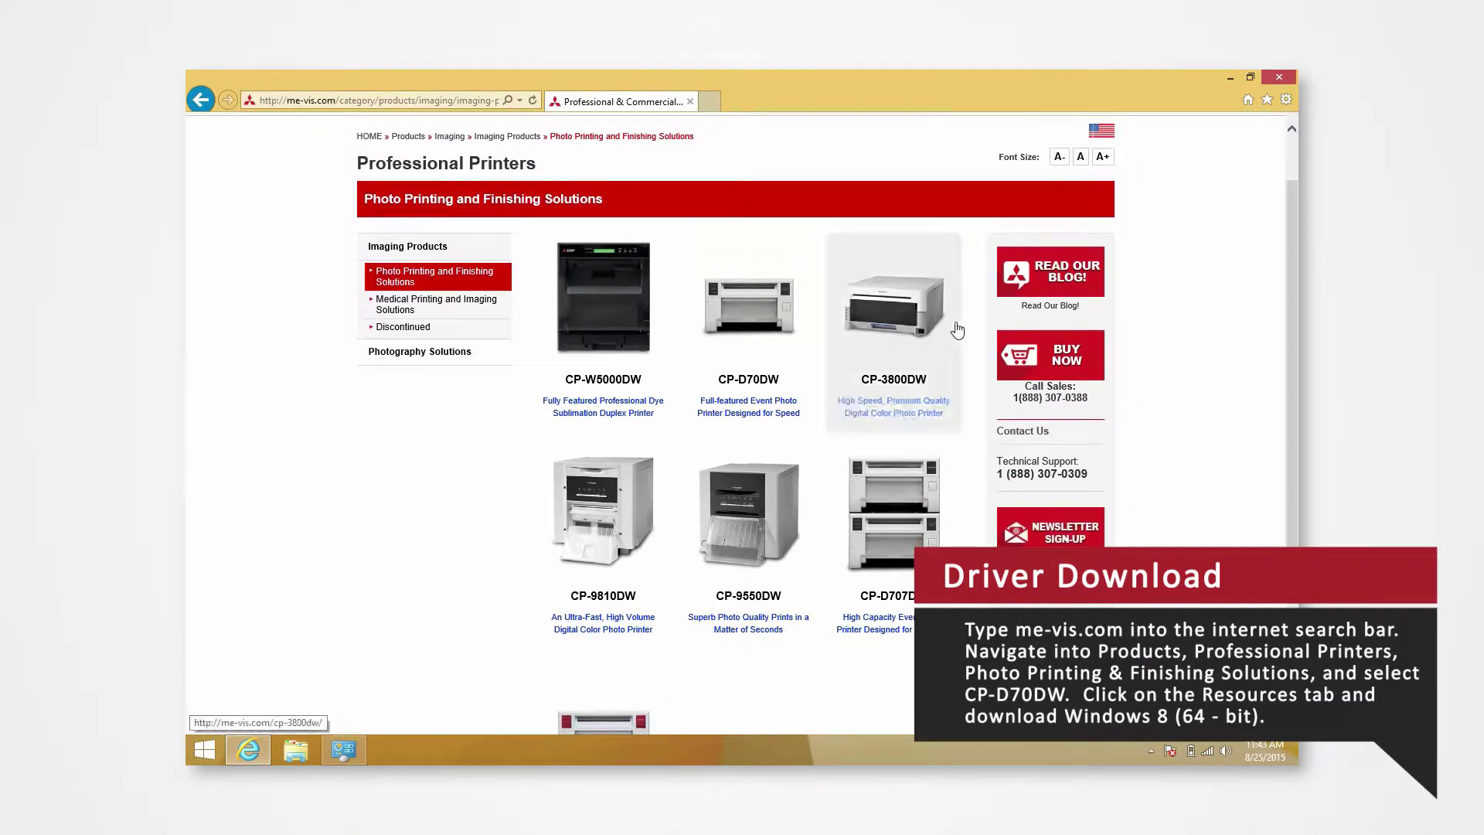
click(778, 326)
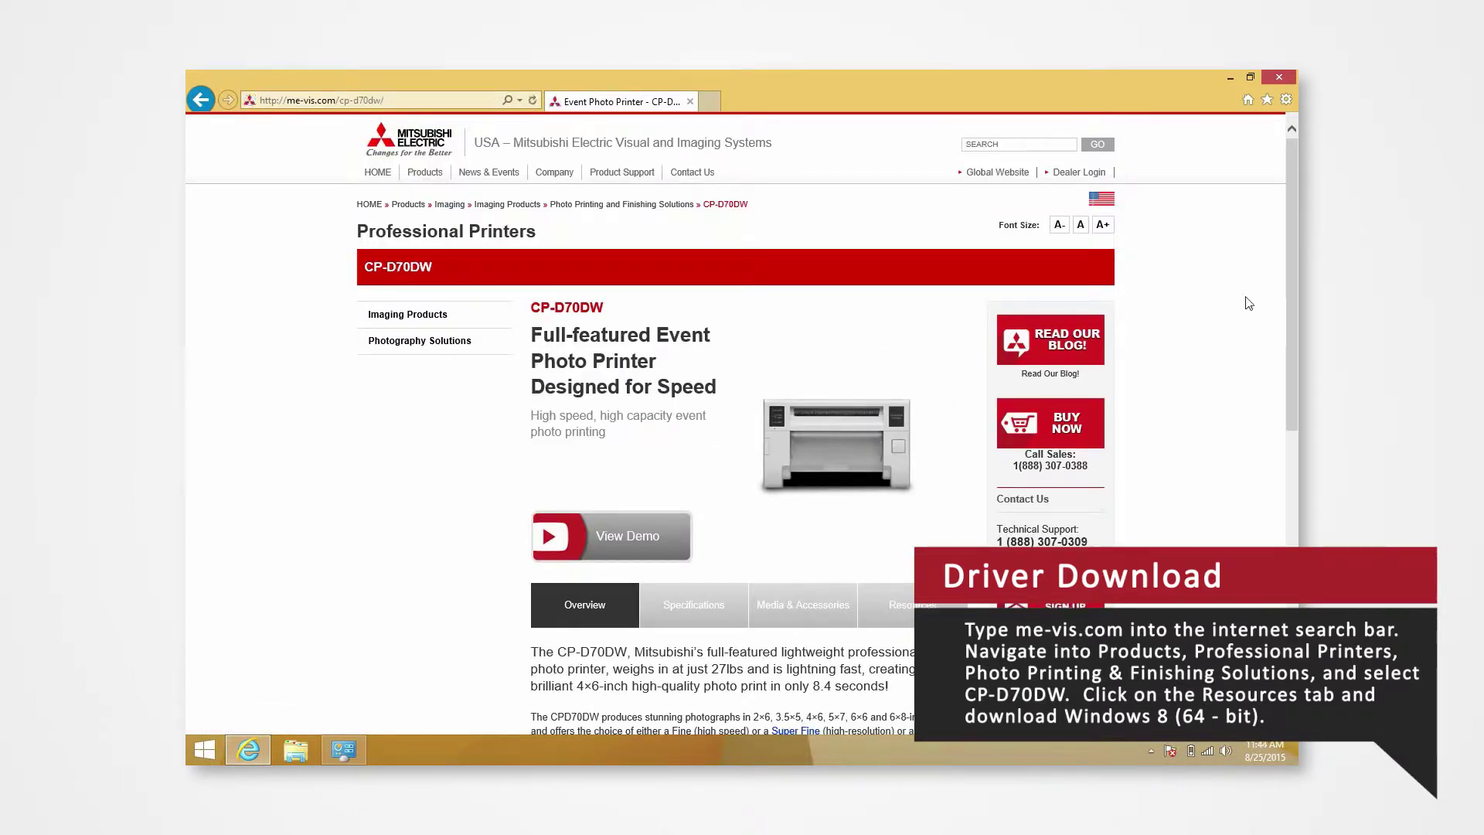
- Save the CP-D70DW Windows 8 (64-bit) driver zip from Resources to the Desktop, then minimize Internet Explorer
drag(1292, 280, 1292, 414)
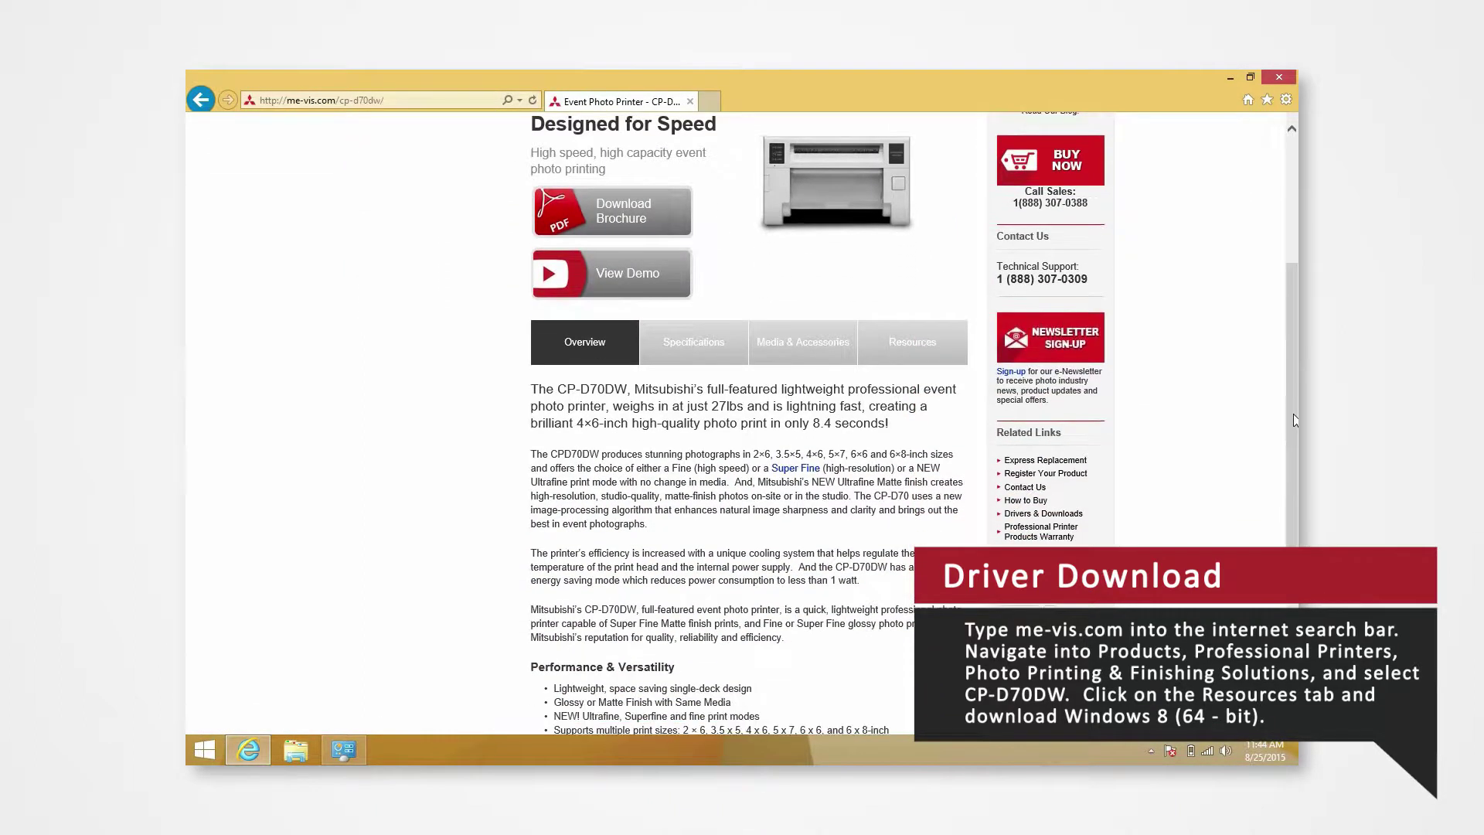
click(953, 352)
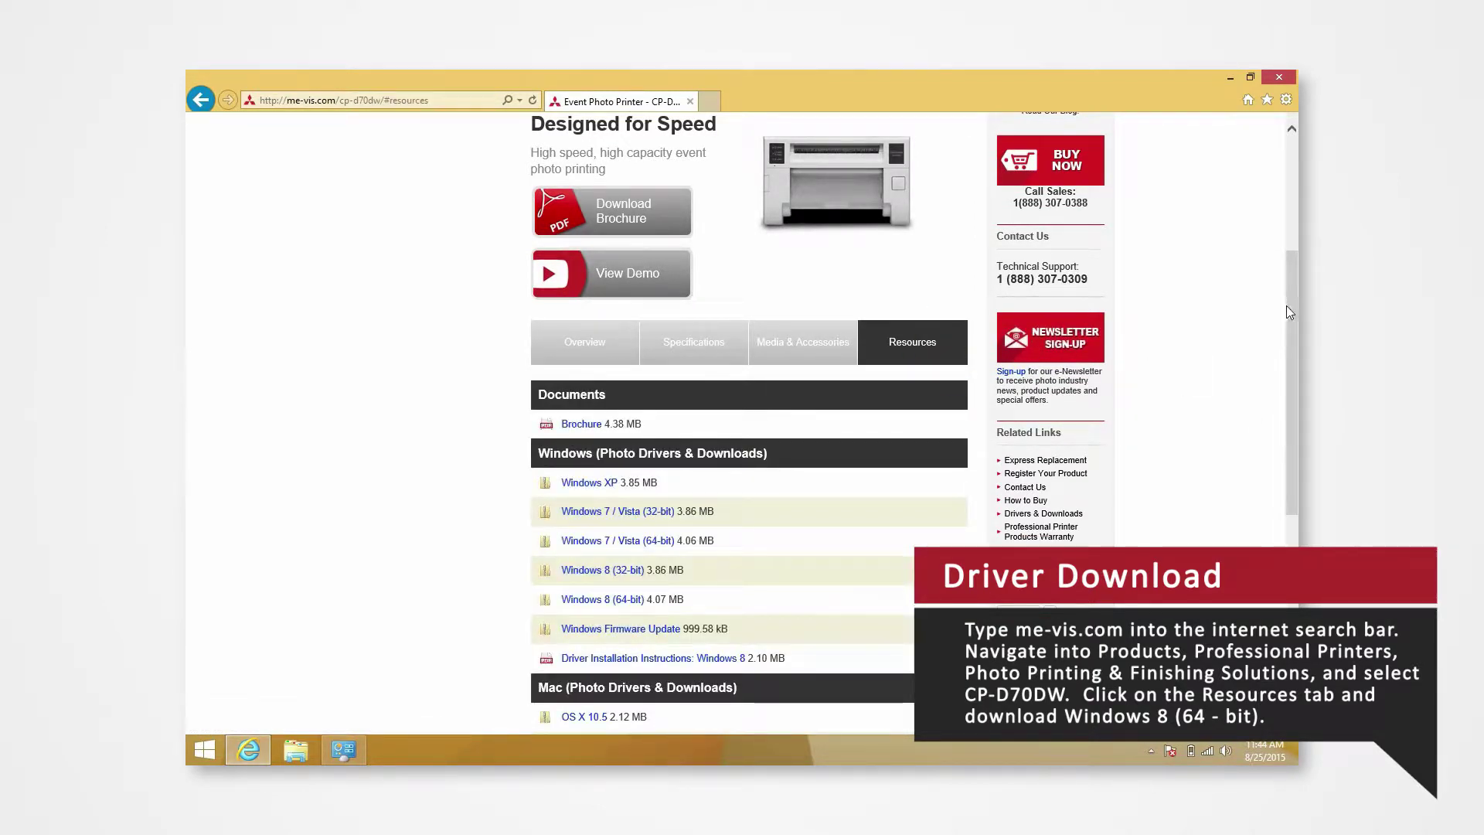
drag(1288, 309, 1289, 368)
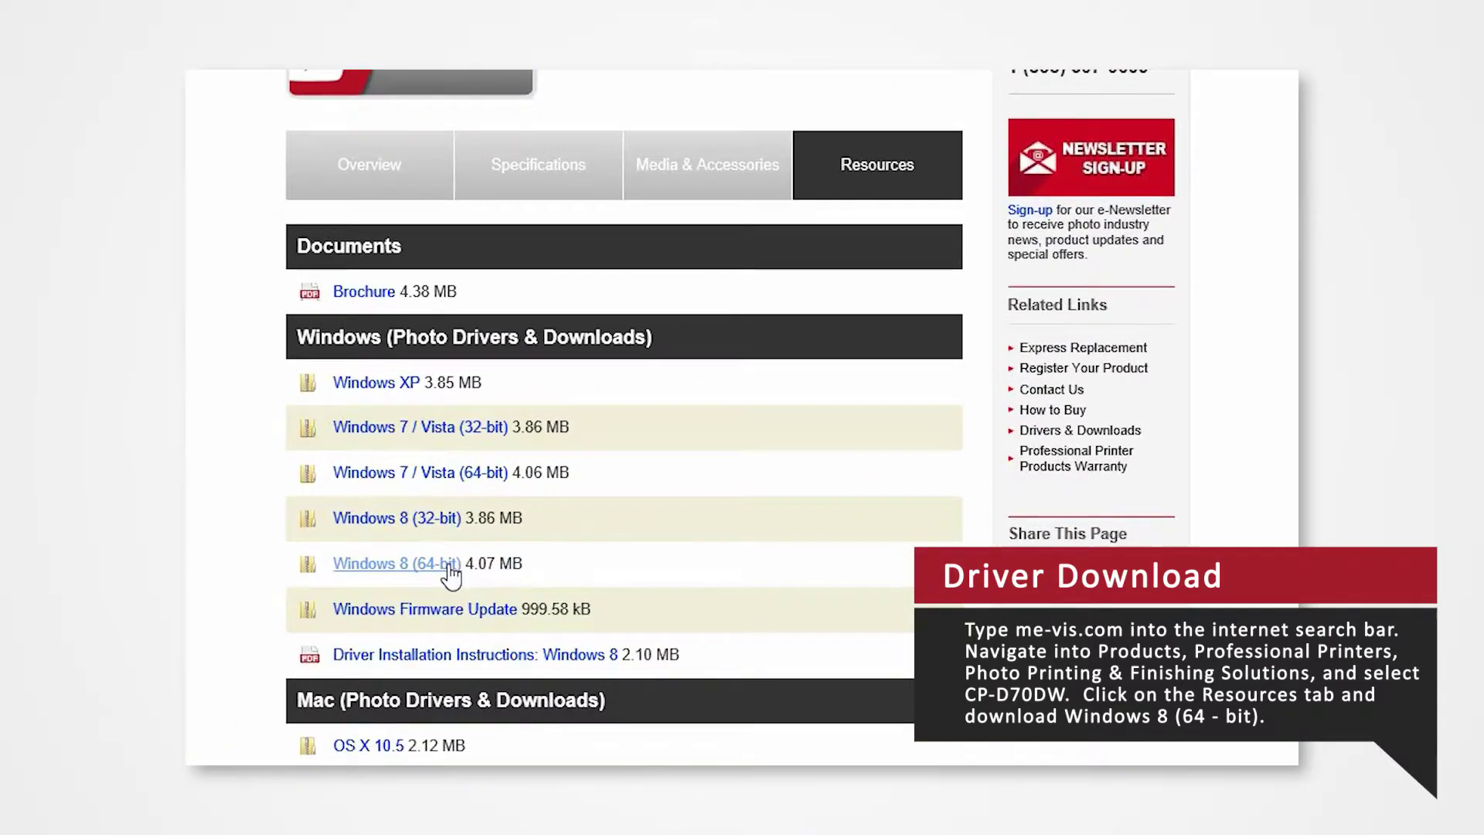
right_click(452, 574)
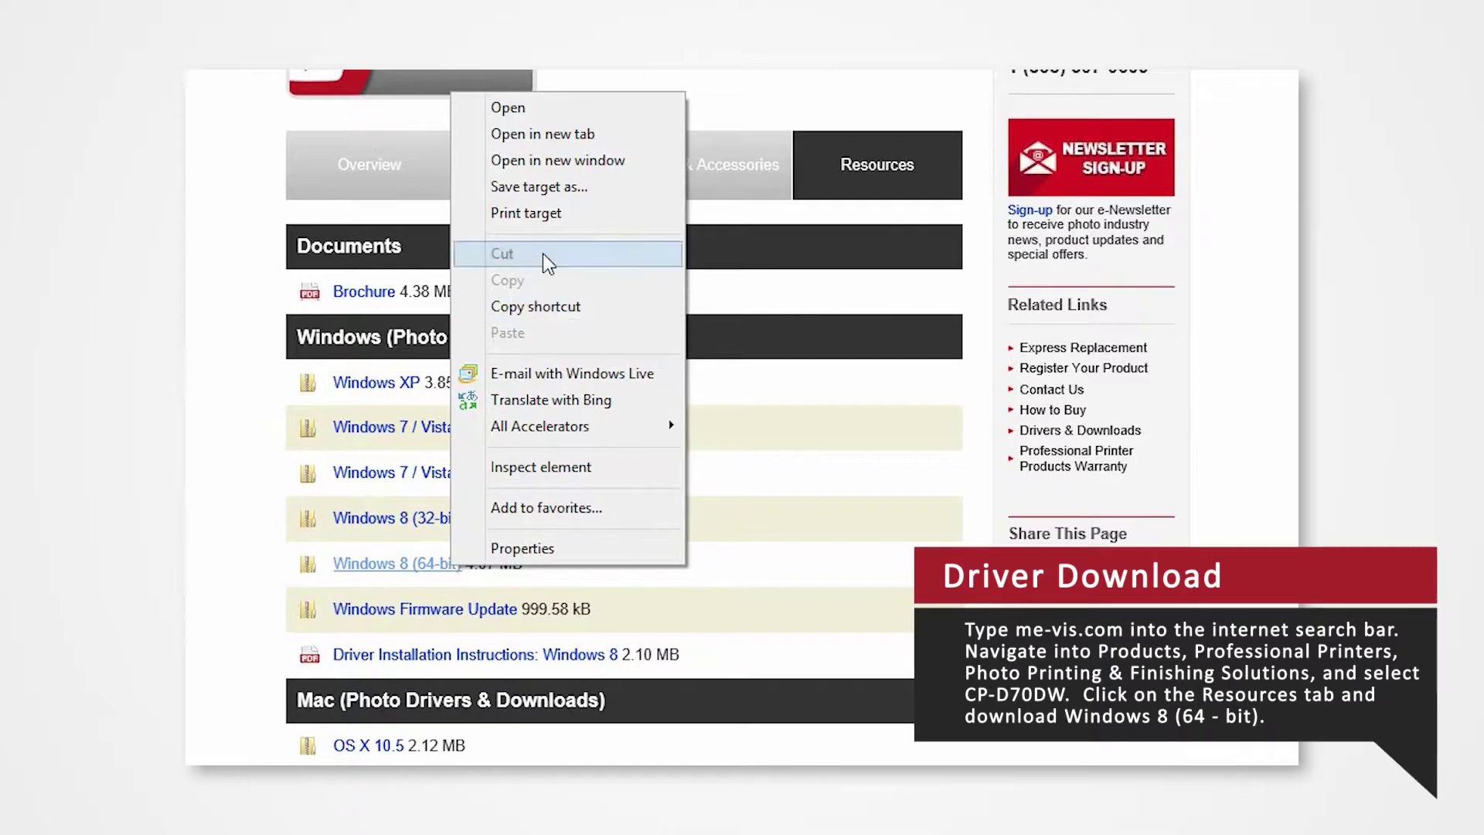
click(518, 198)
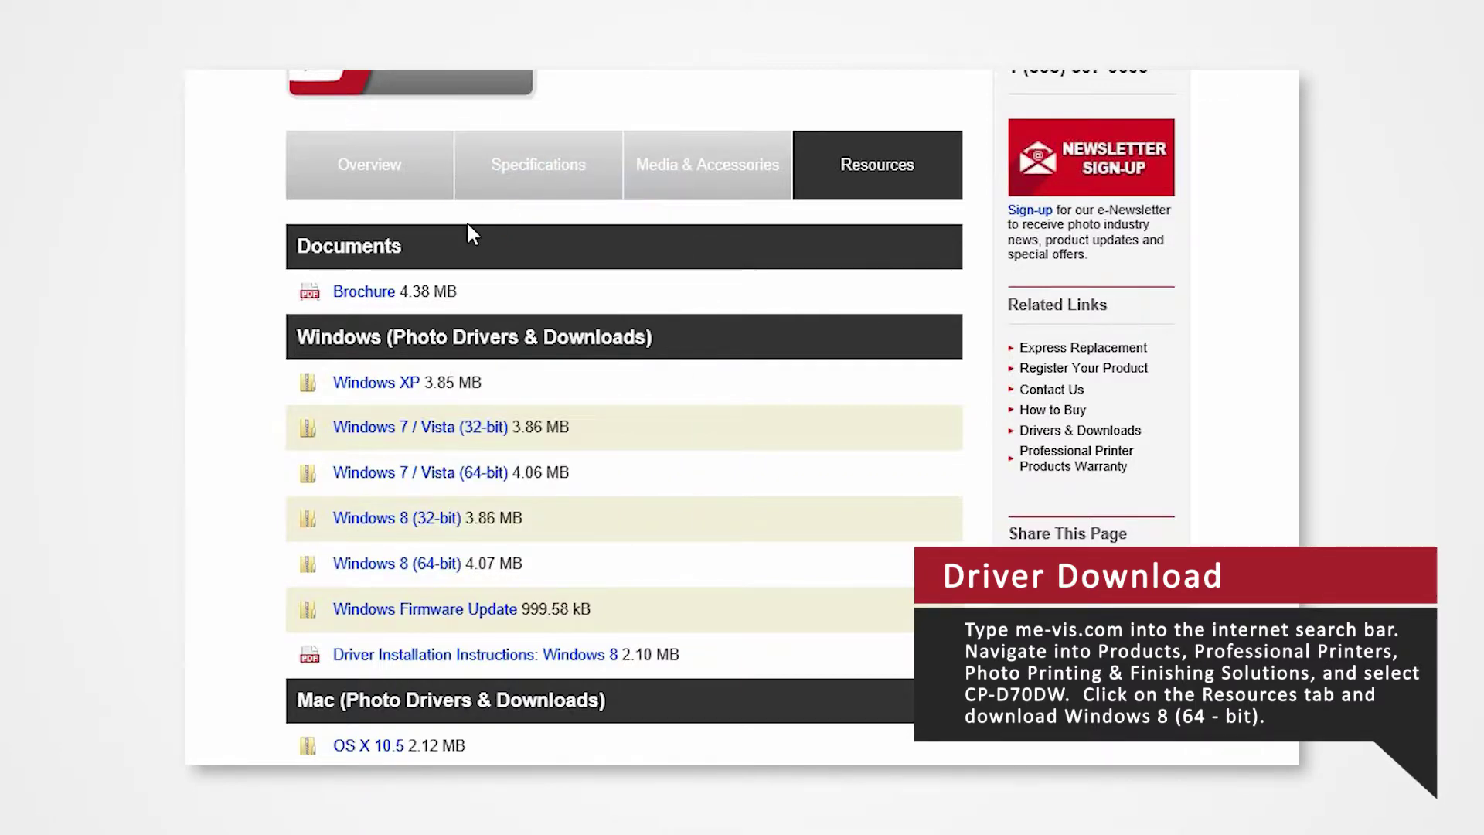
click(248, 179)
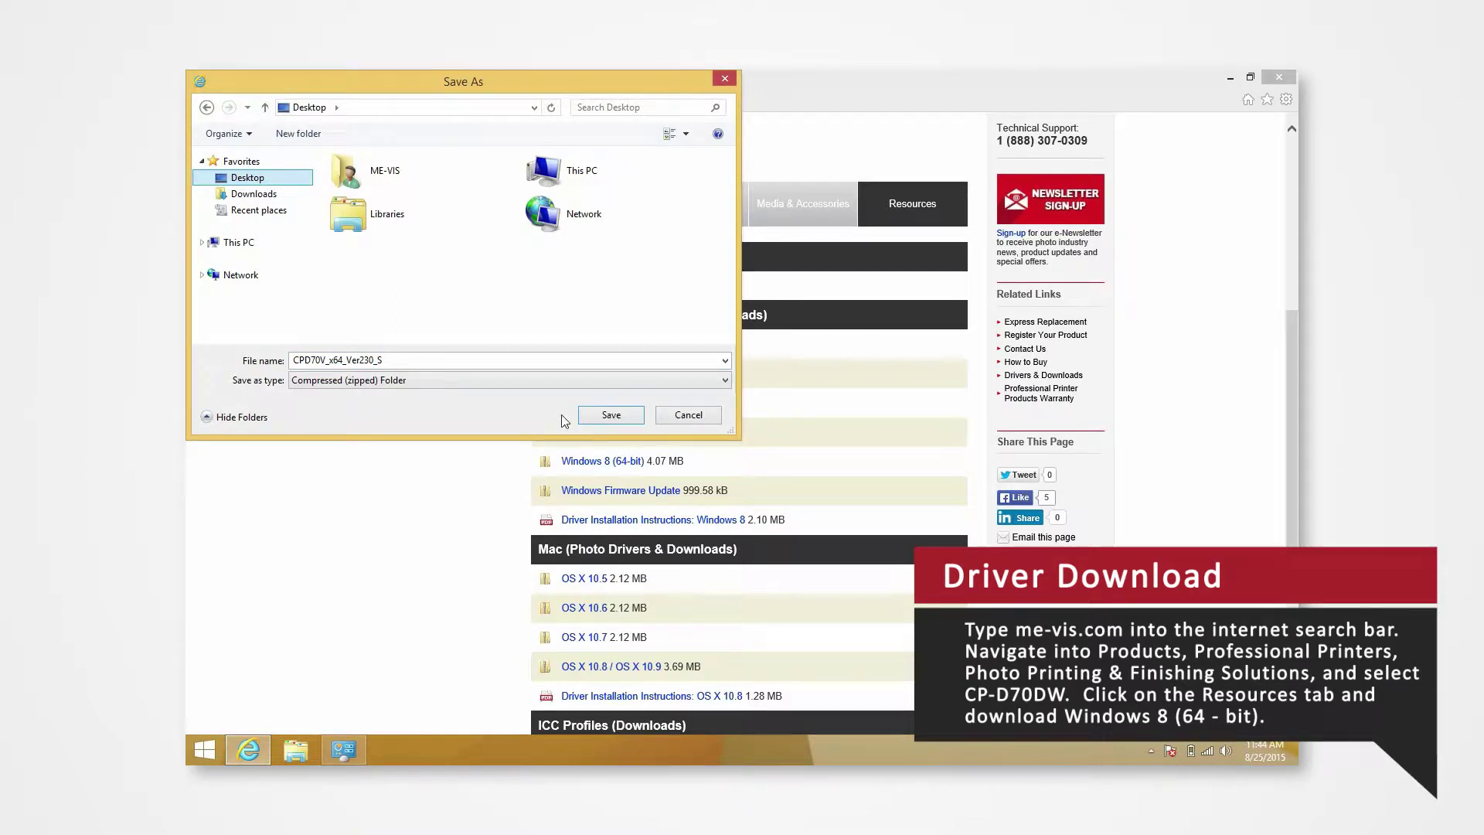
click(610, 417)
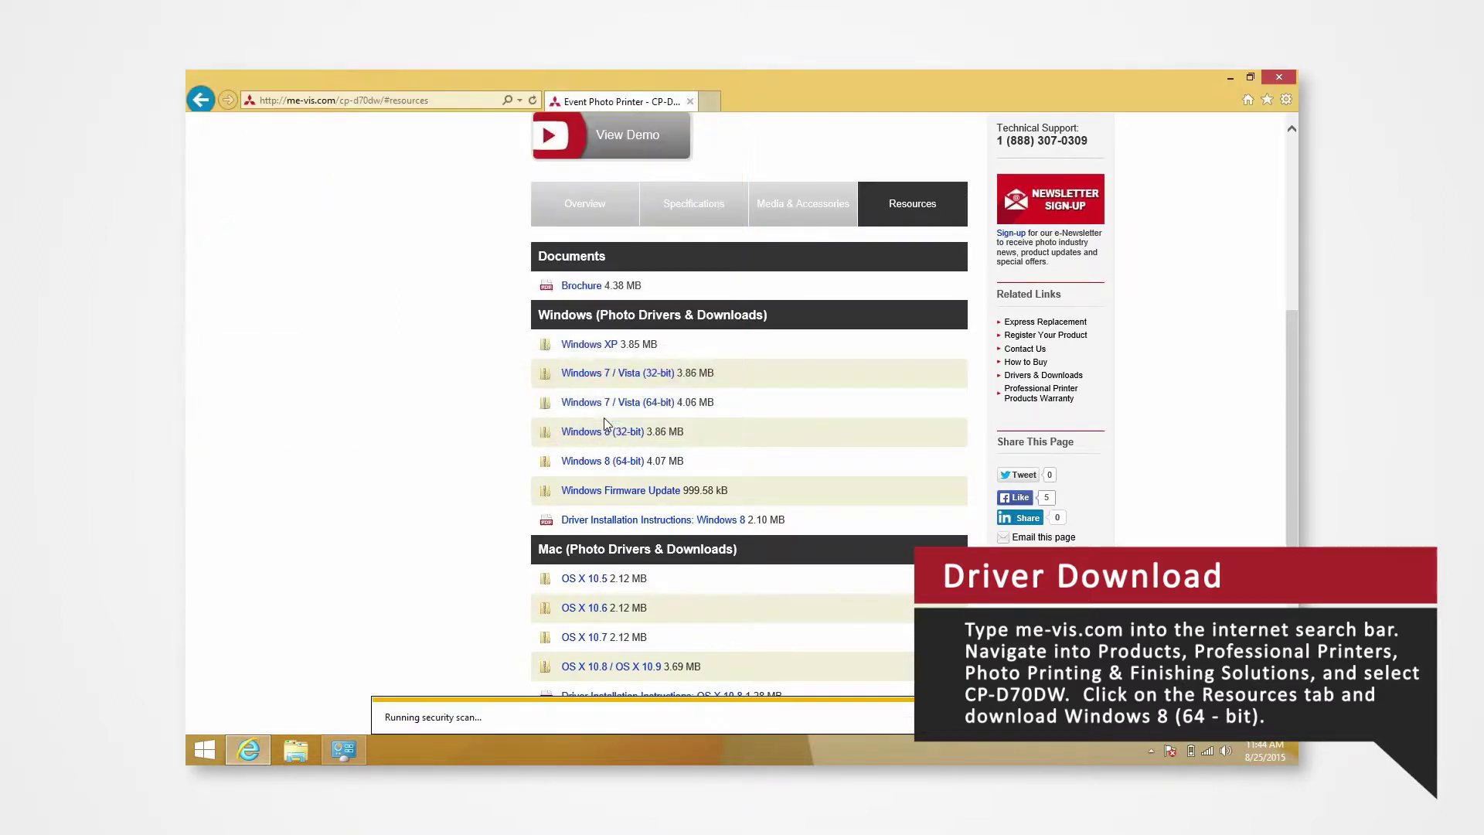
click(1230, 78)
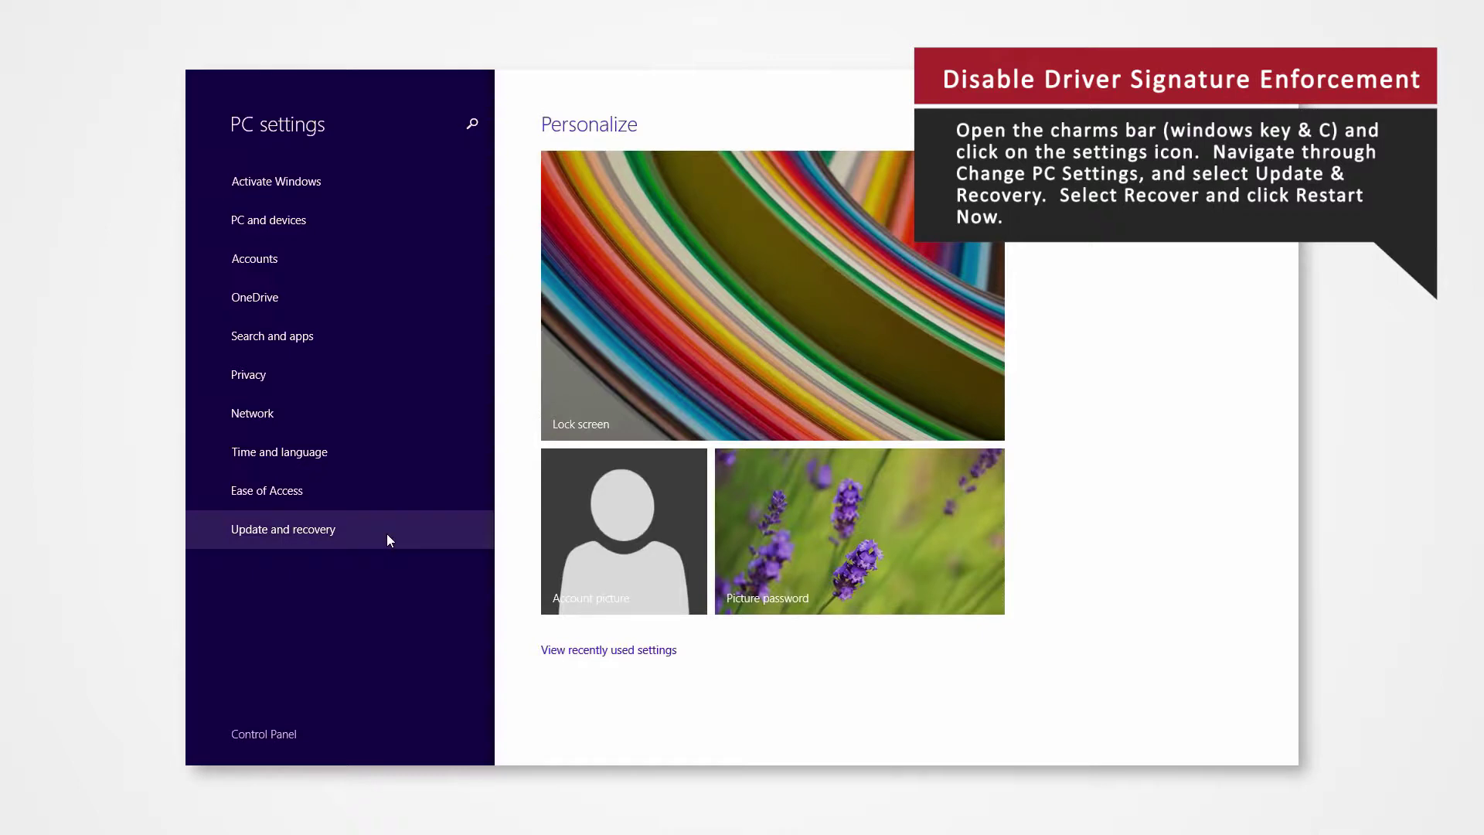
- Restart into advanced startup from Update and recovery > Recovery in PC settings
click(378, 526)
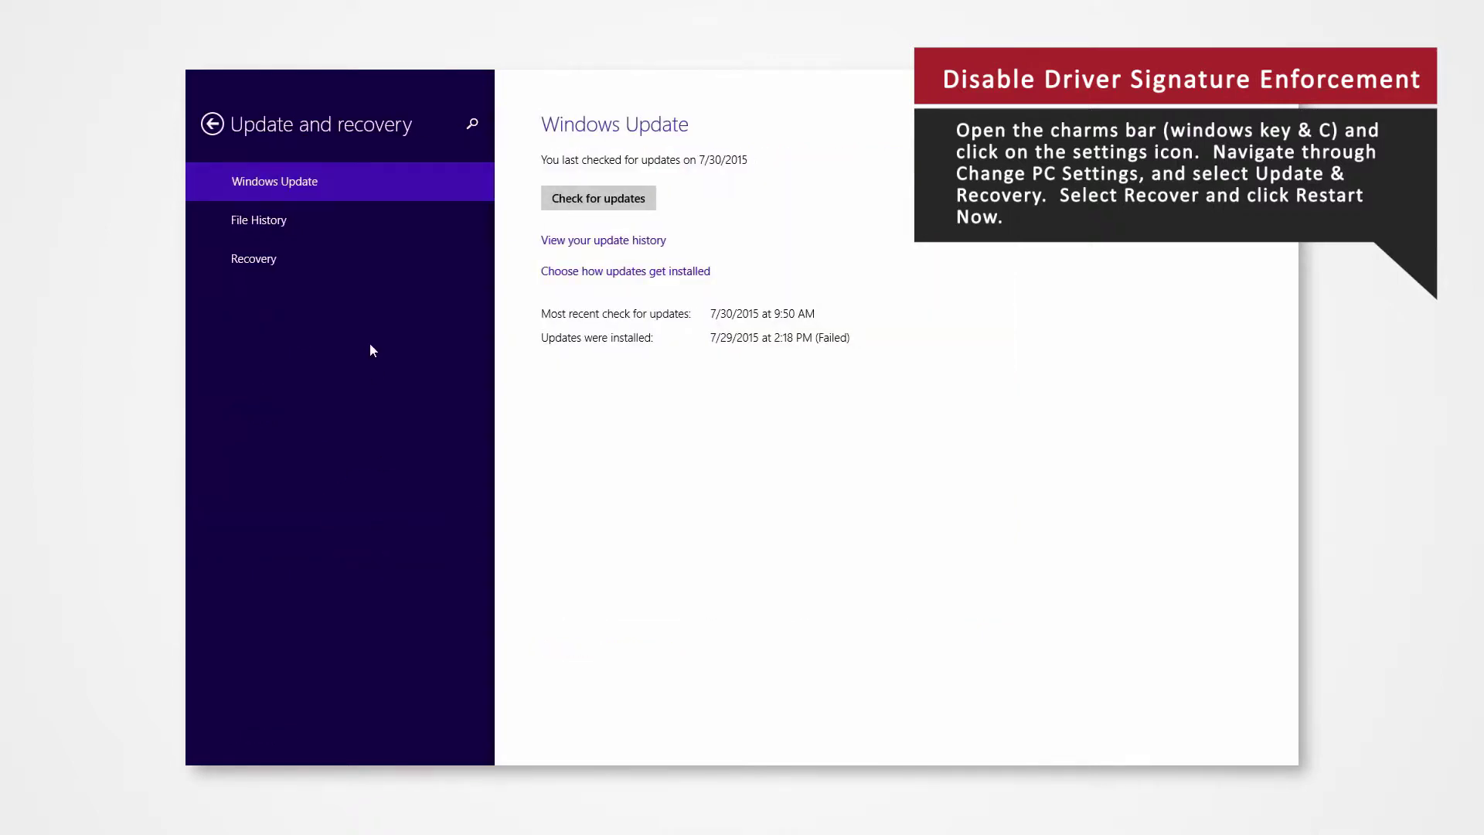
click(379, 319)
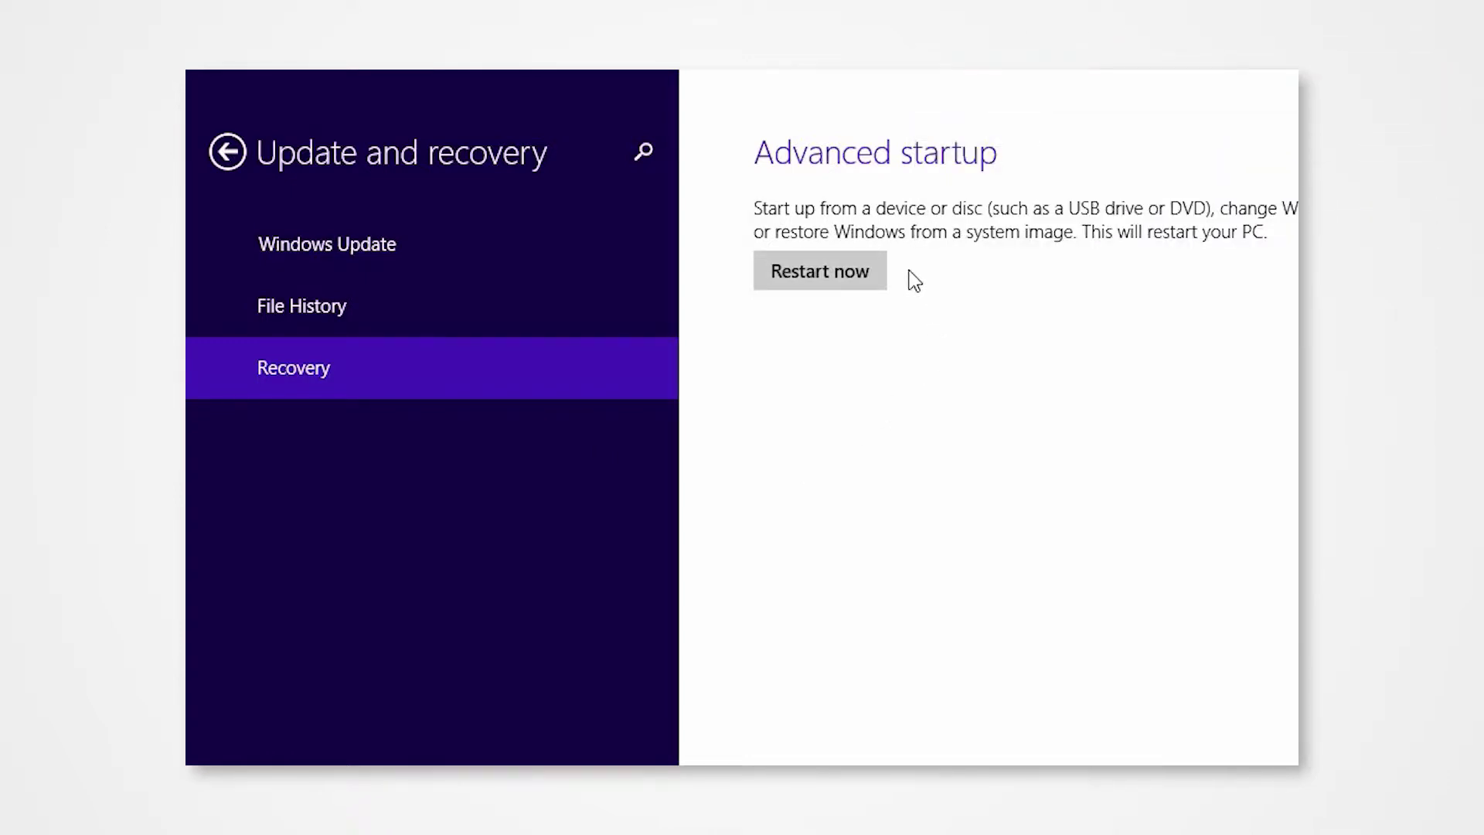
click(879, 272)
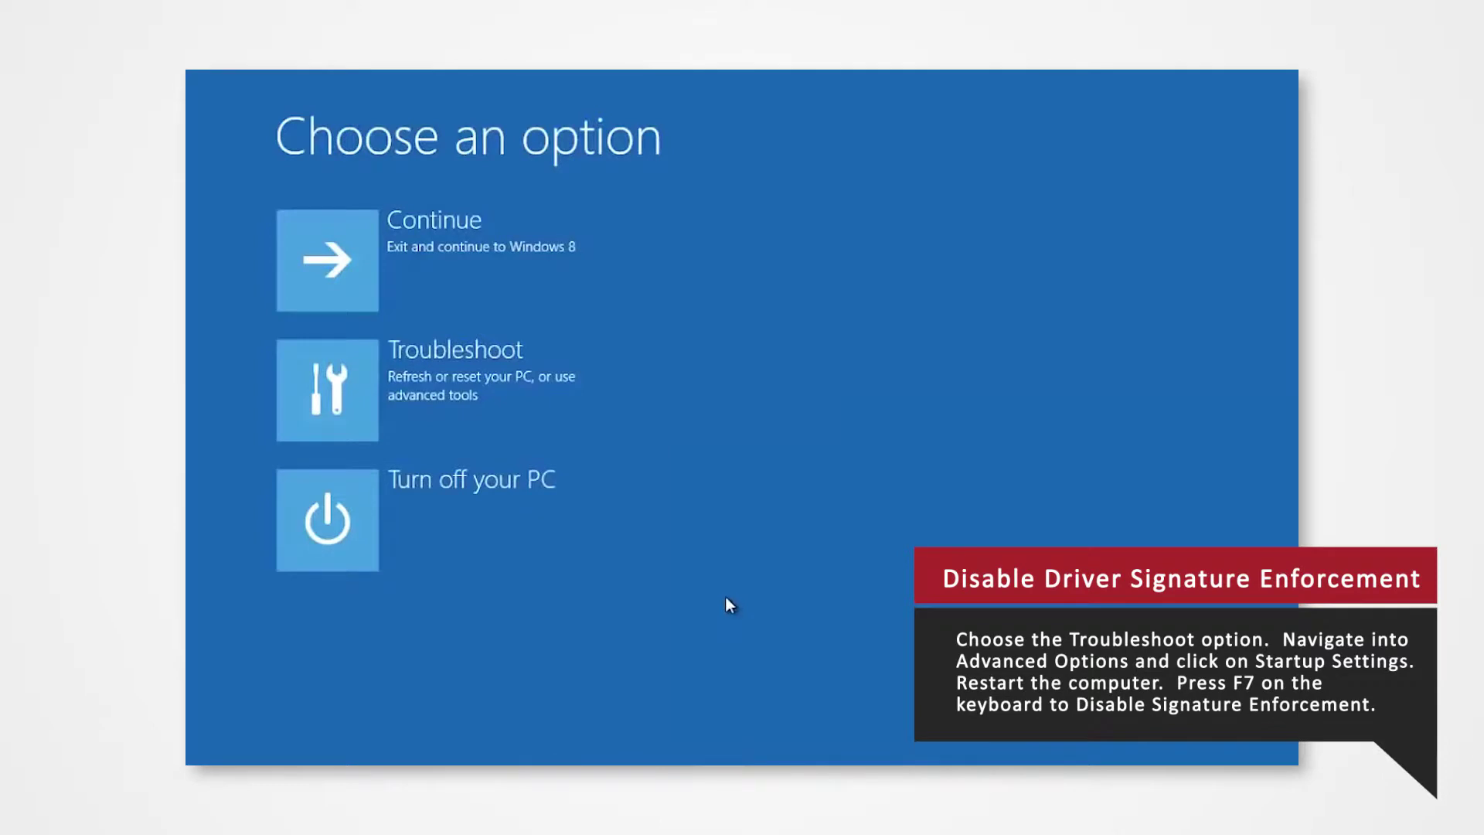
- Choose Troubleshoot on the recovery 'Choose an option' screen
click(444, 390)
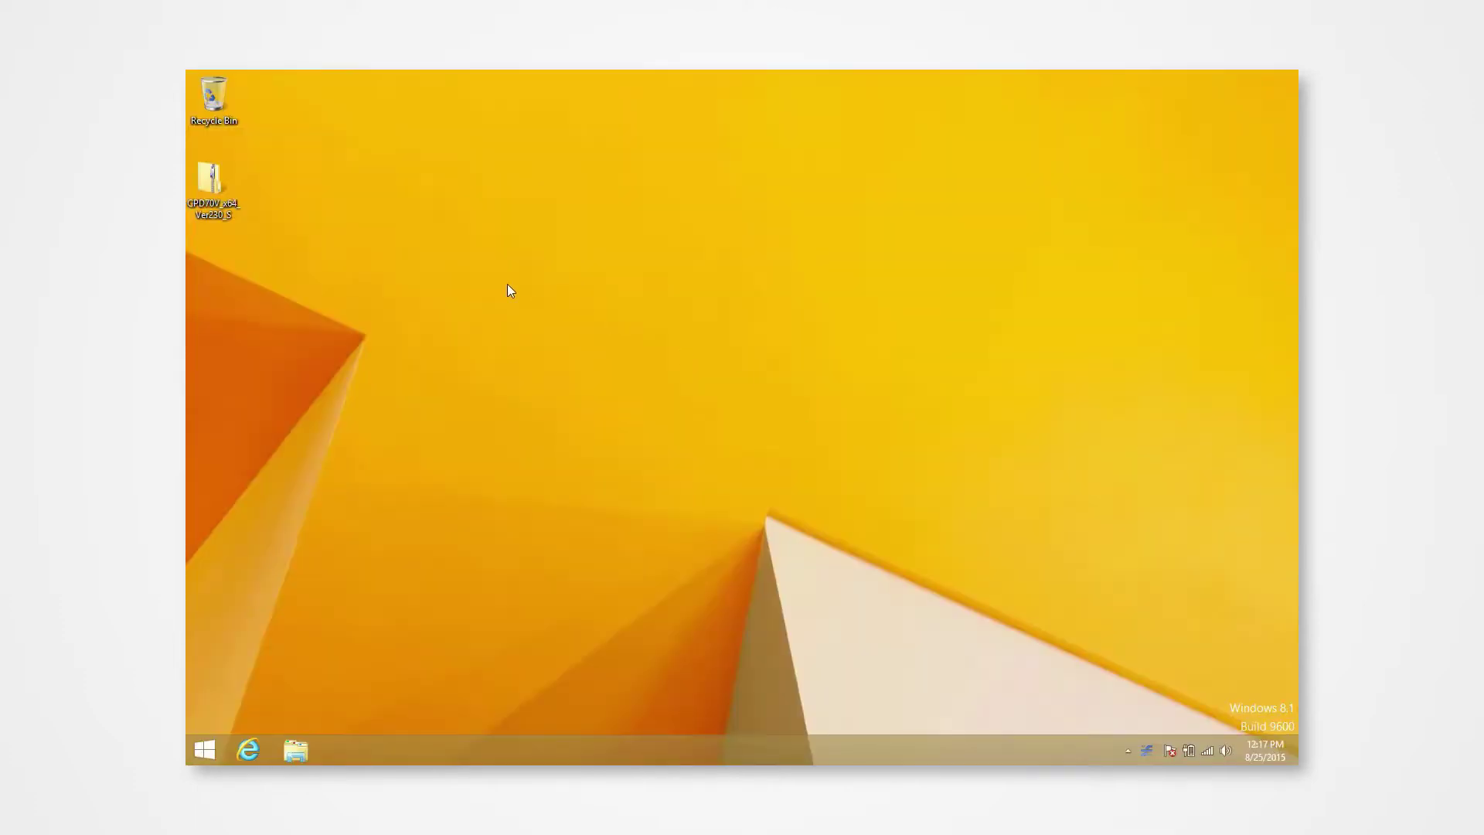
- Extract the CPD70V_x64_Ver230_S driver zip on the Desktop into its own folder
right_click(214, 173)
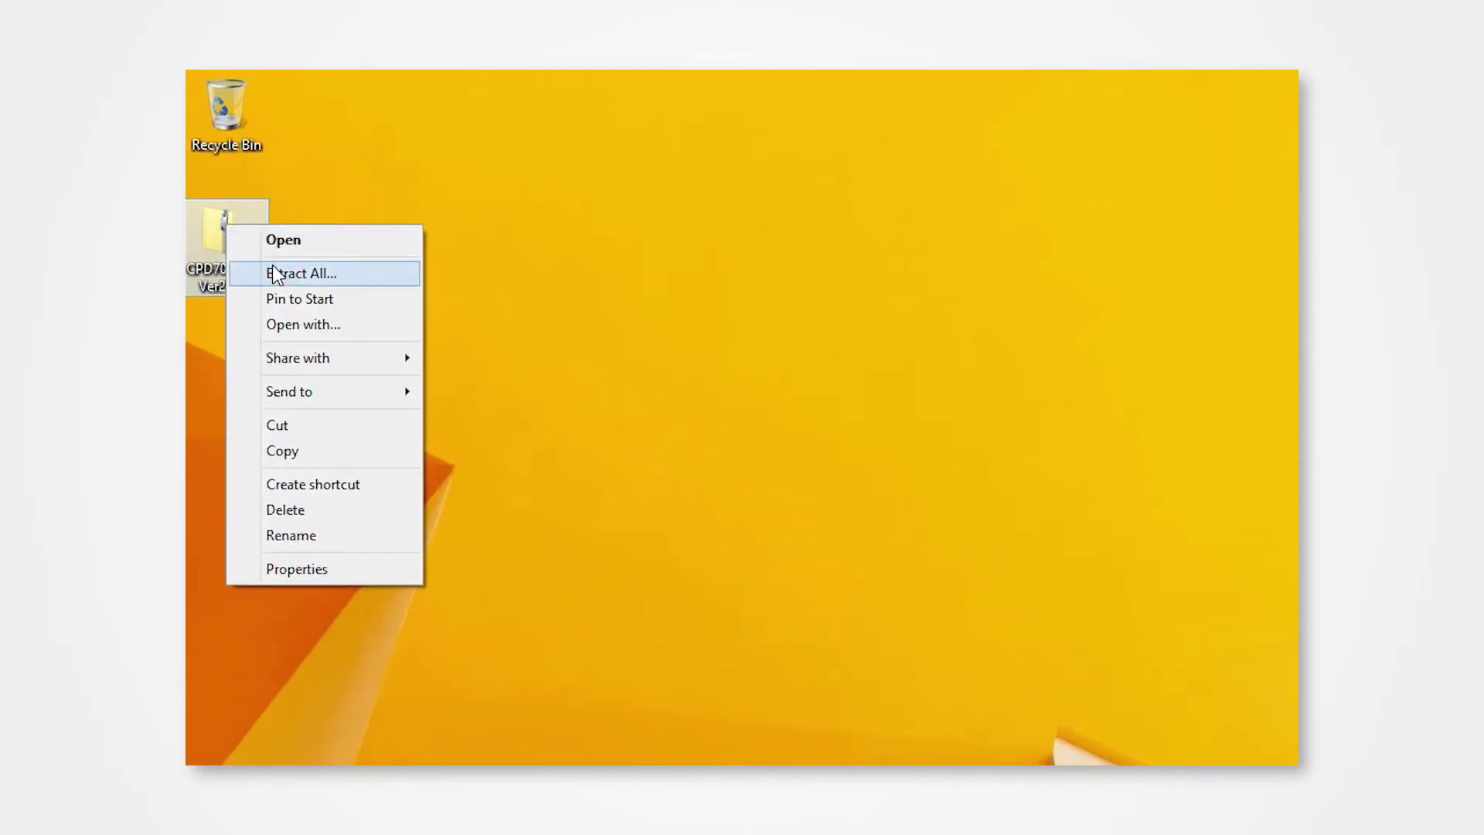
click(272, 264)
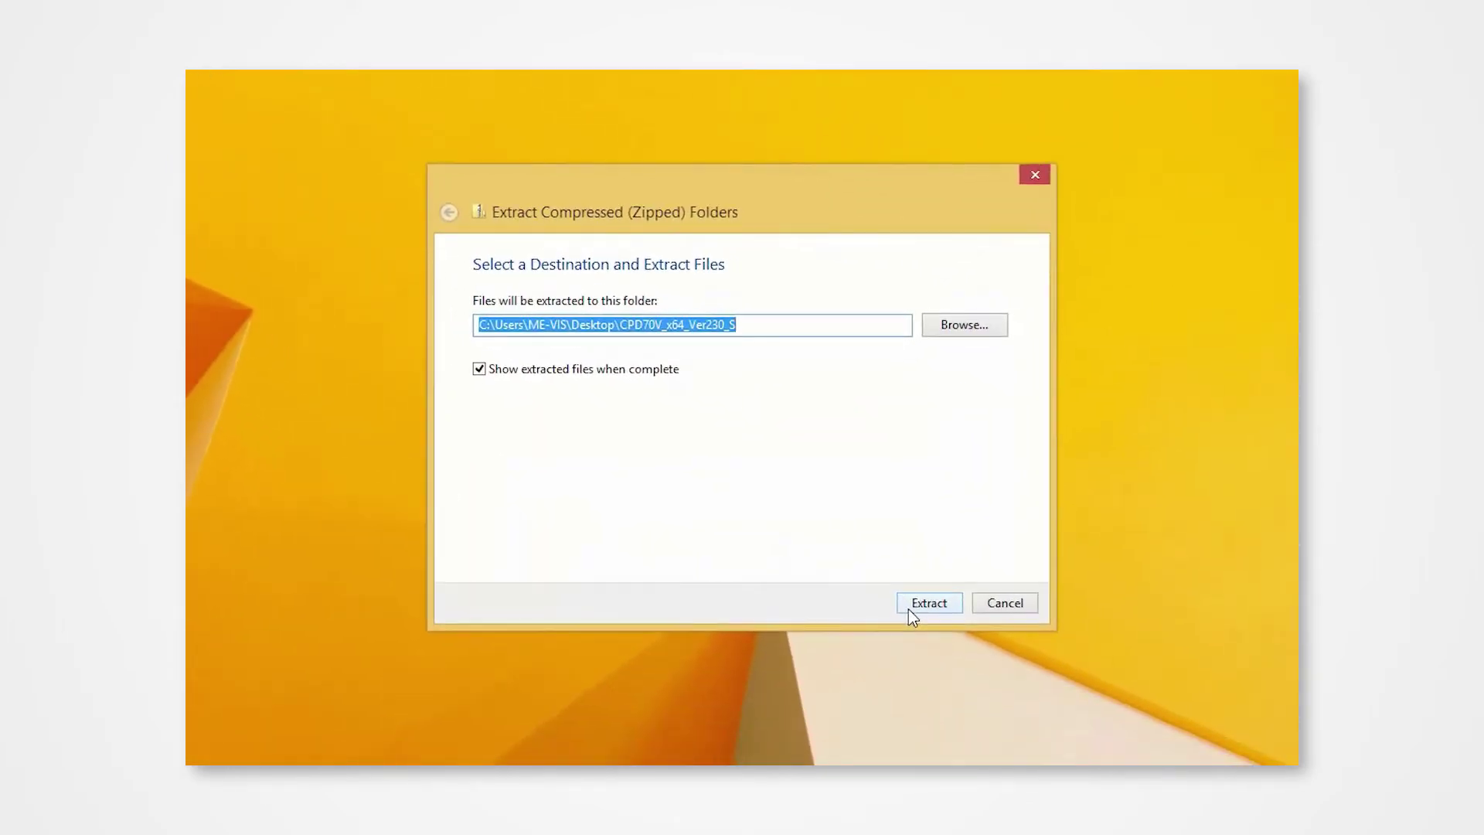
click(909, 609)
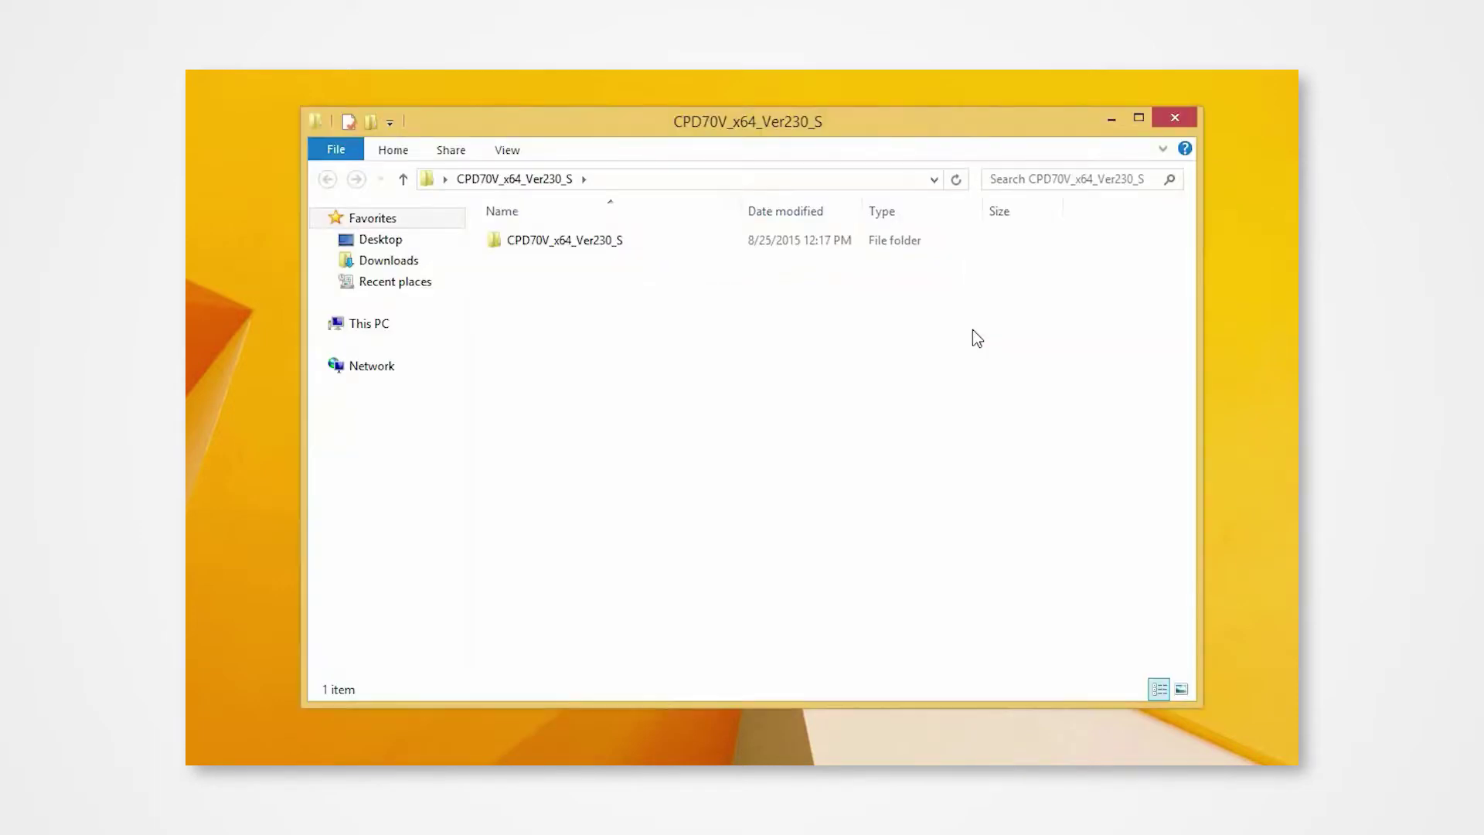
- Close the folder window, search for 'control panel' and go to Devices and Printers
click(1175, 118)
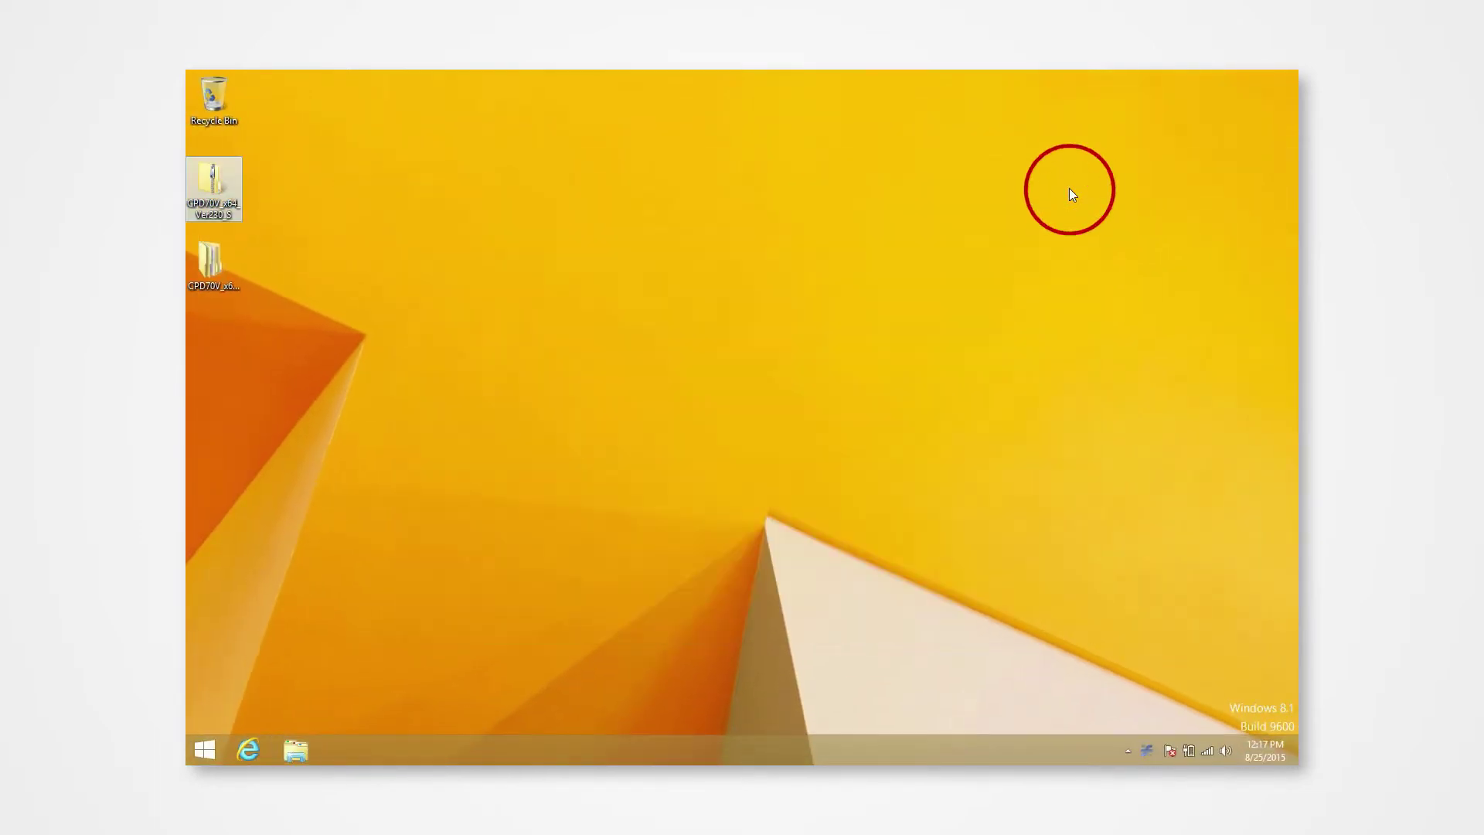
mouse_move(1297, 73)
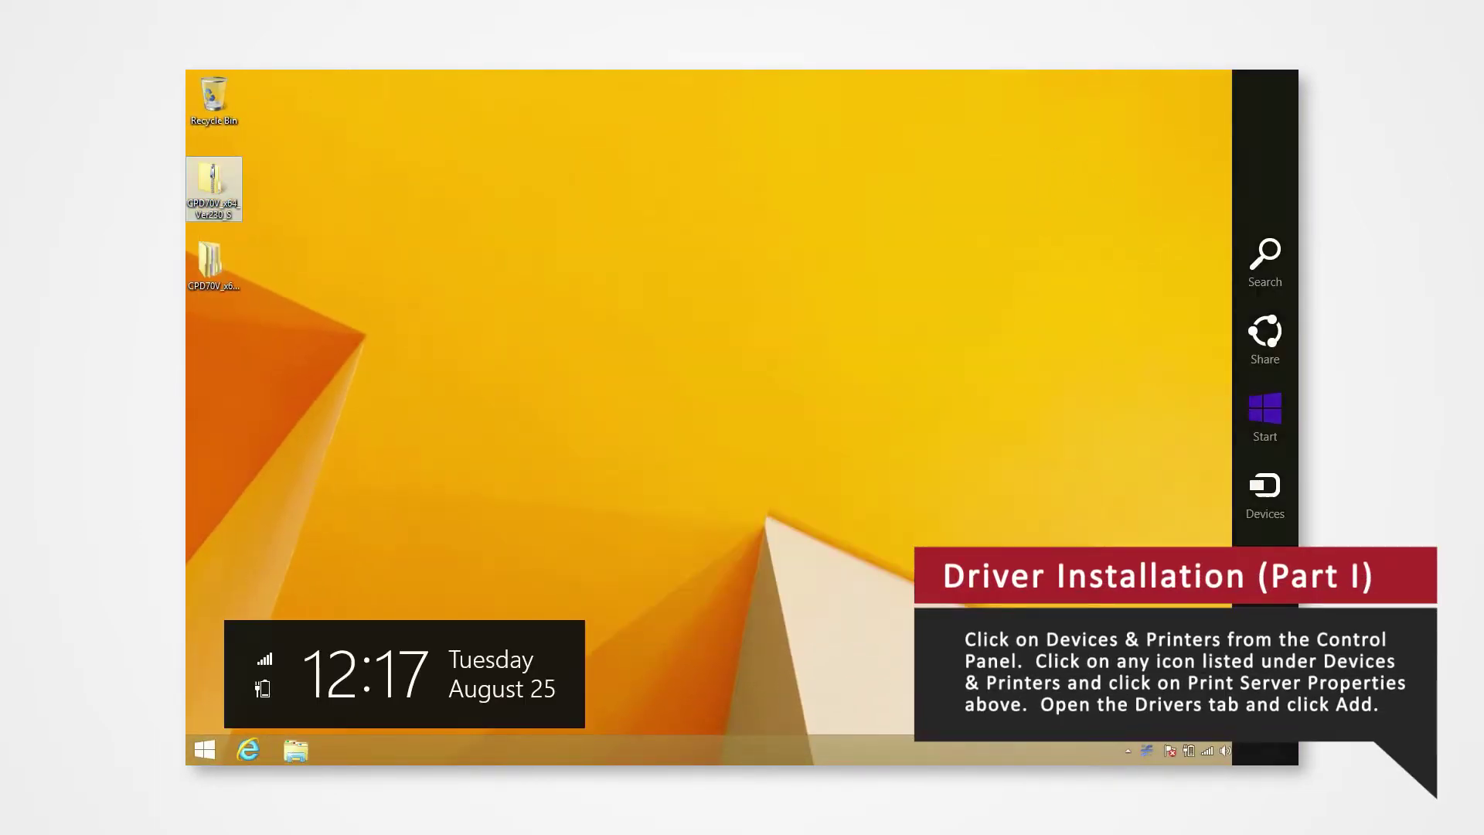
click(1276, 278)
text(control panel)
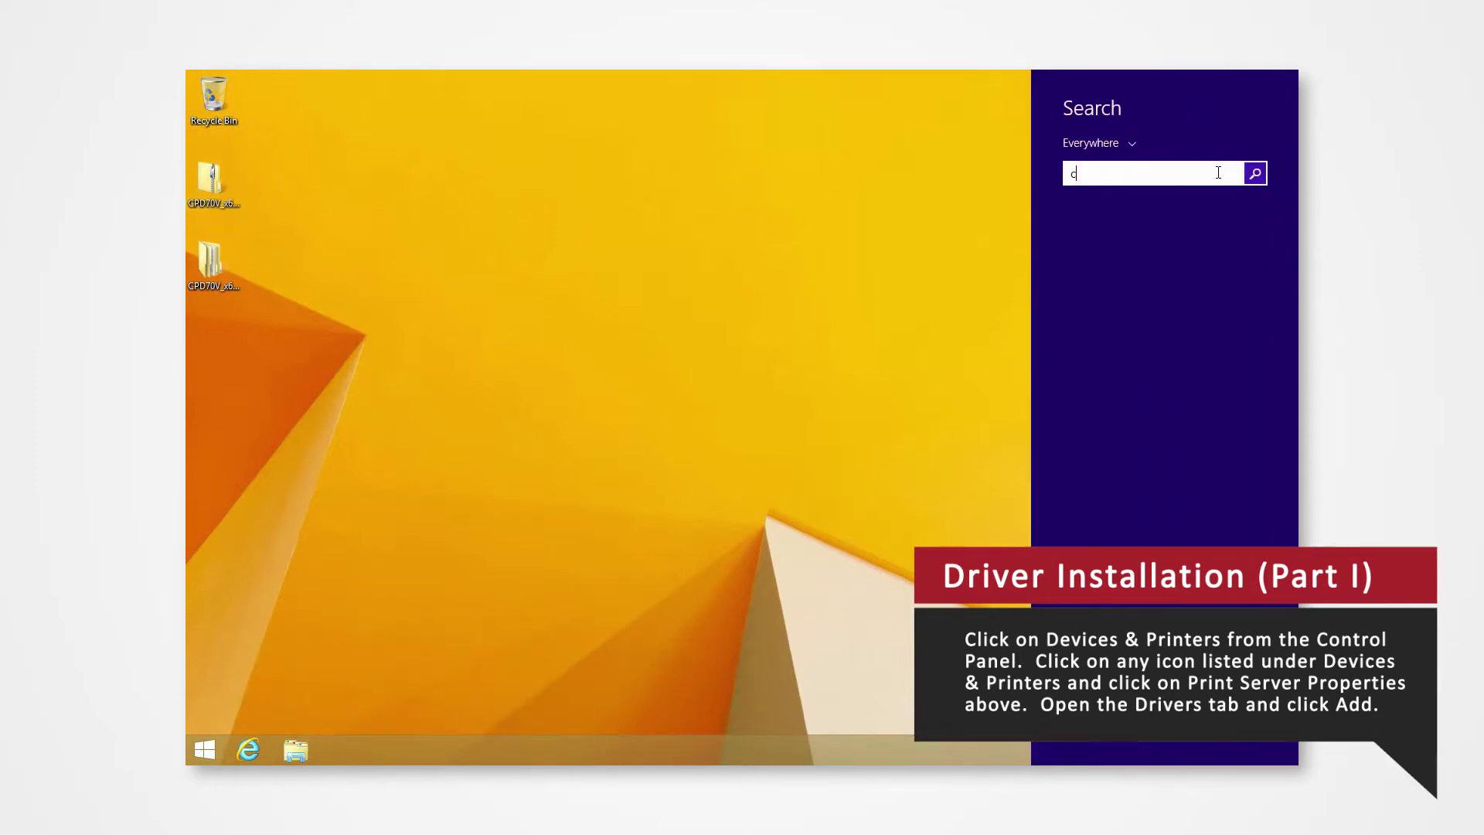
key(Return)
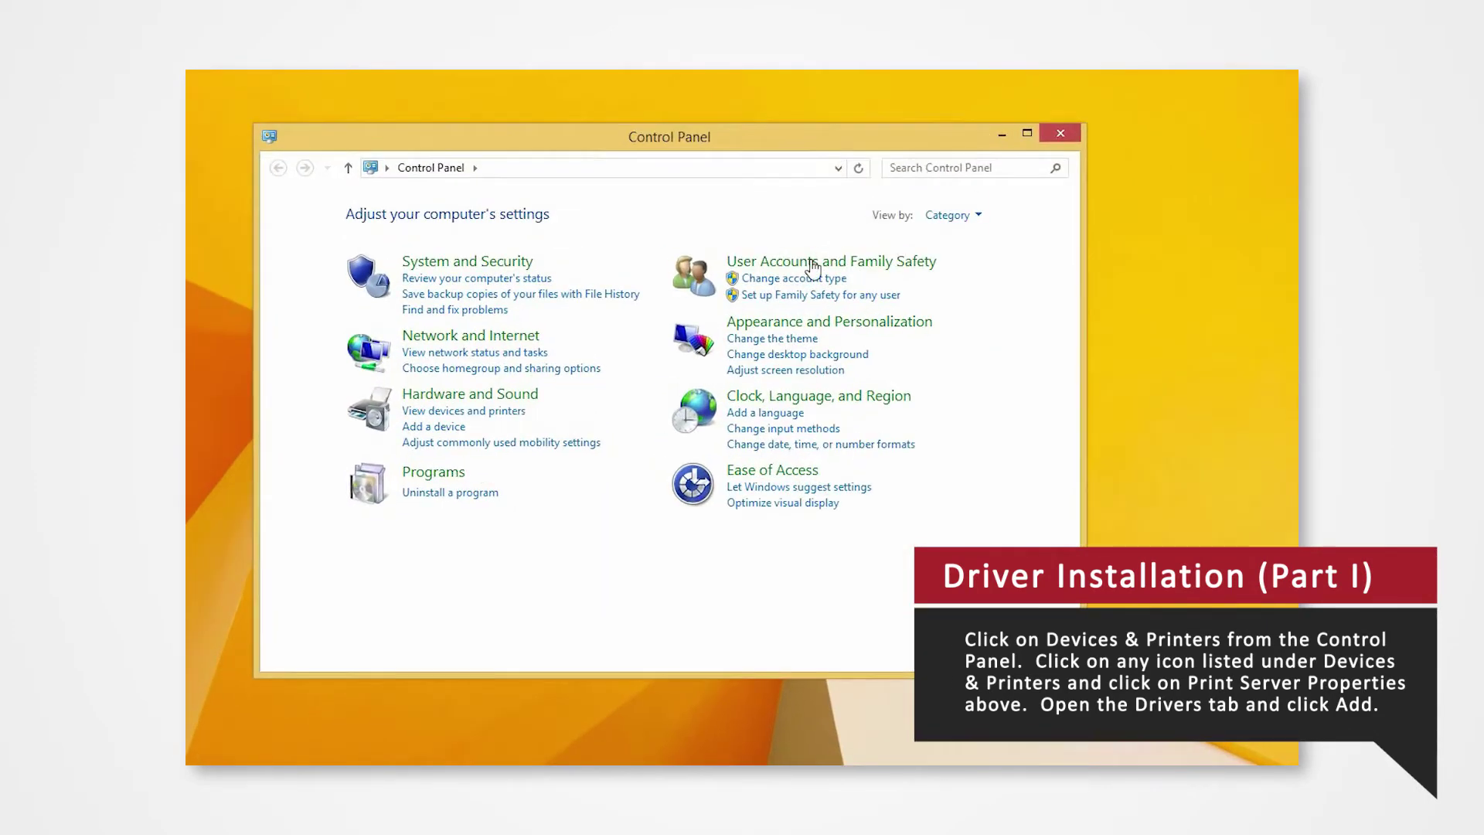
click(519, 414)
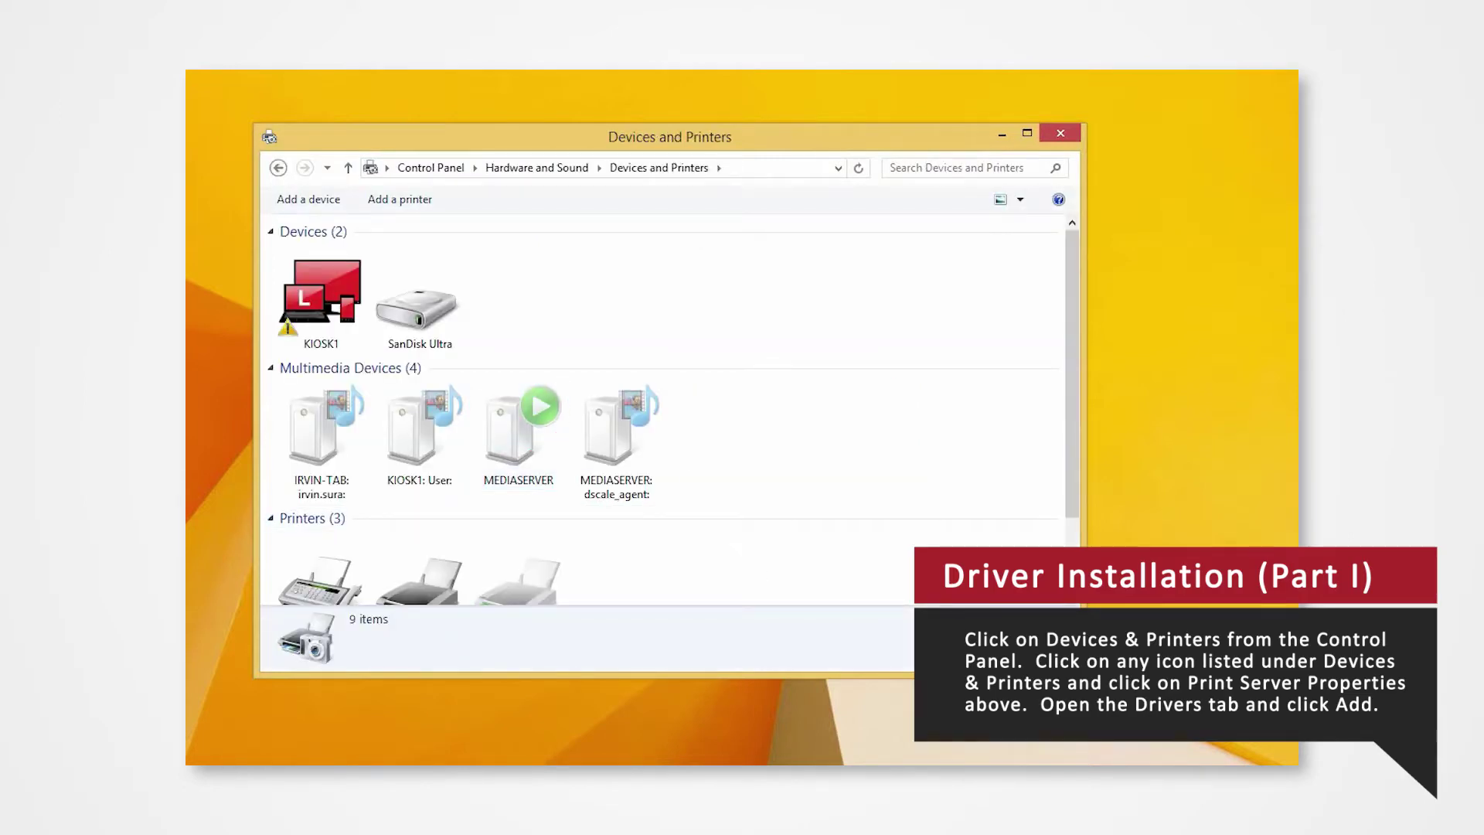
- From Print server properties' Drivers tab, start adding a new printer driver
click(498, 557)
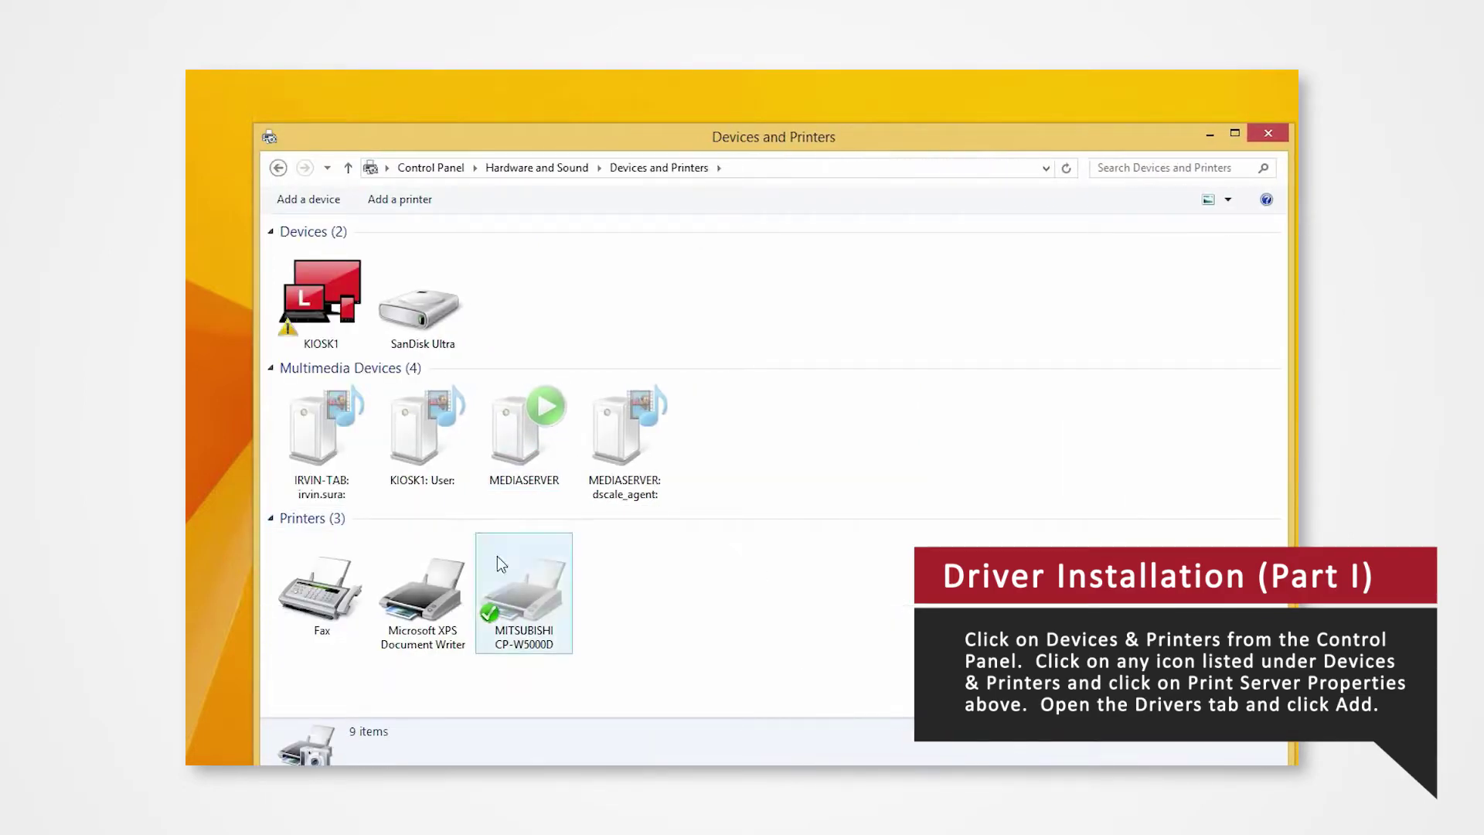
click(444, 592)
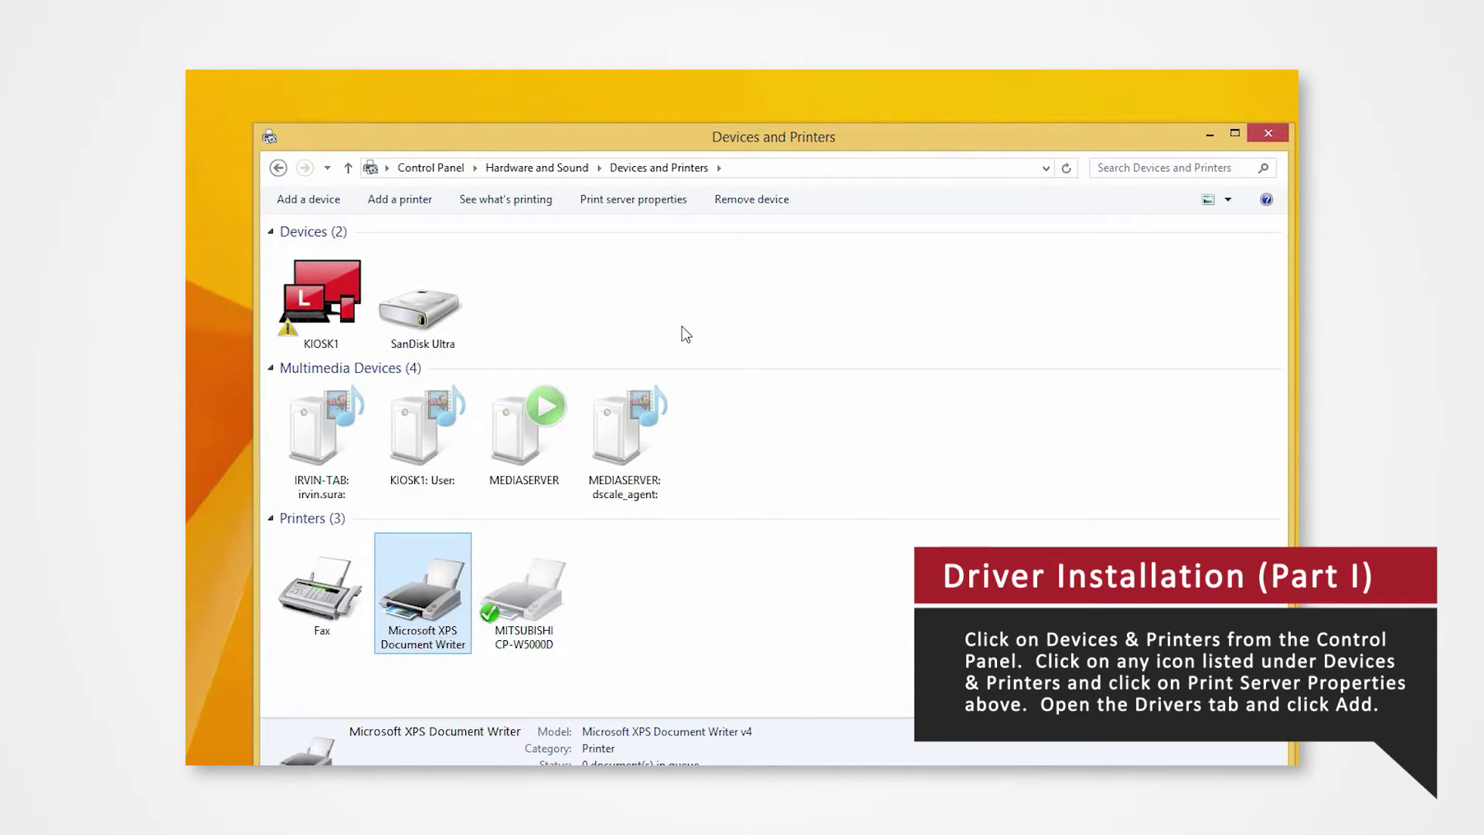
click(633, 198)
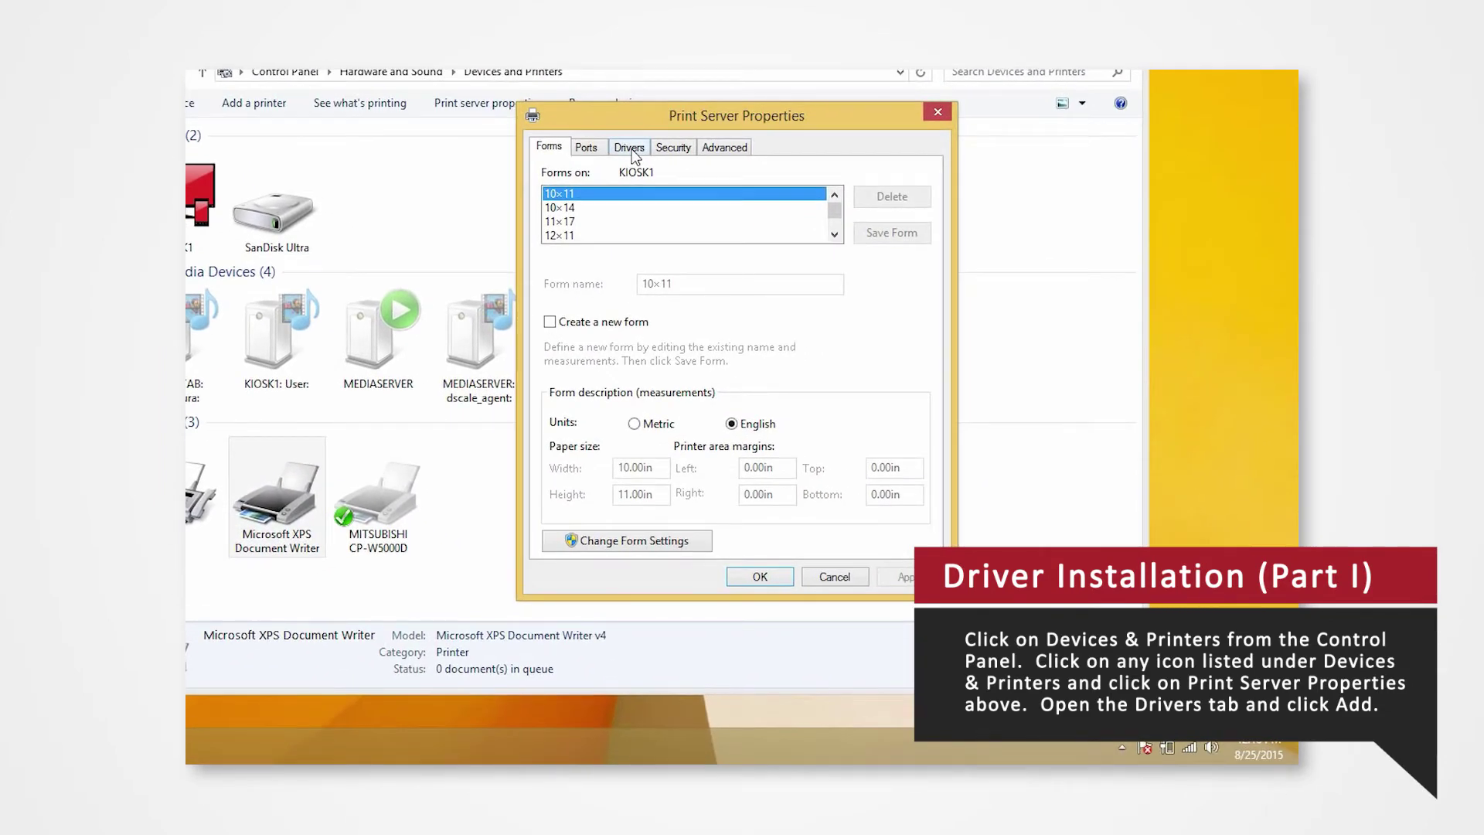
click(630, 149)
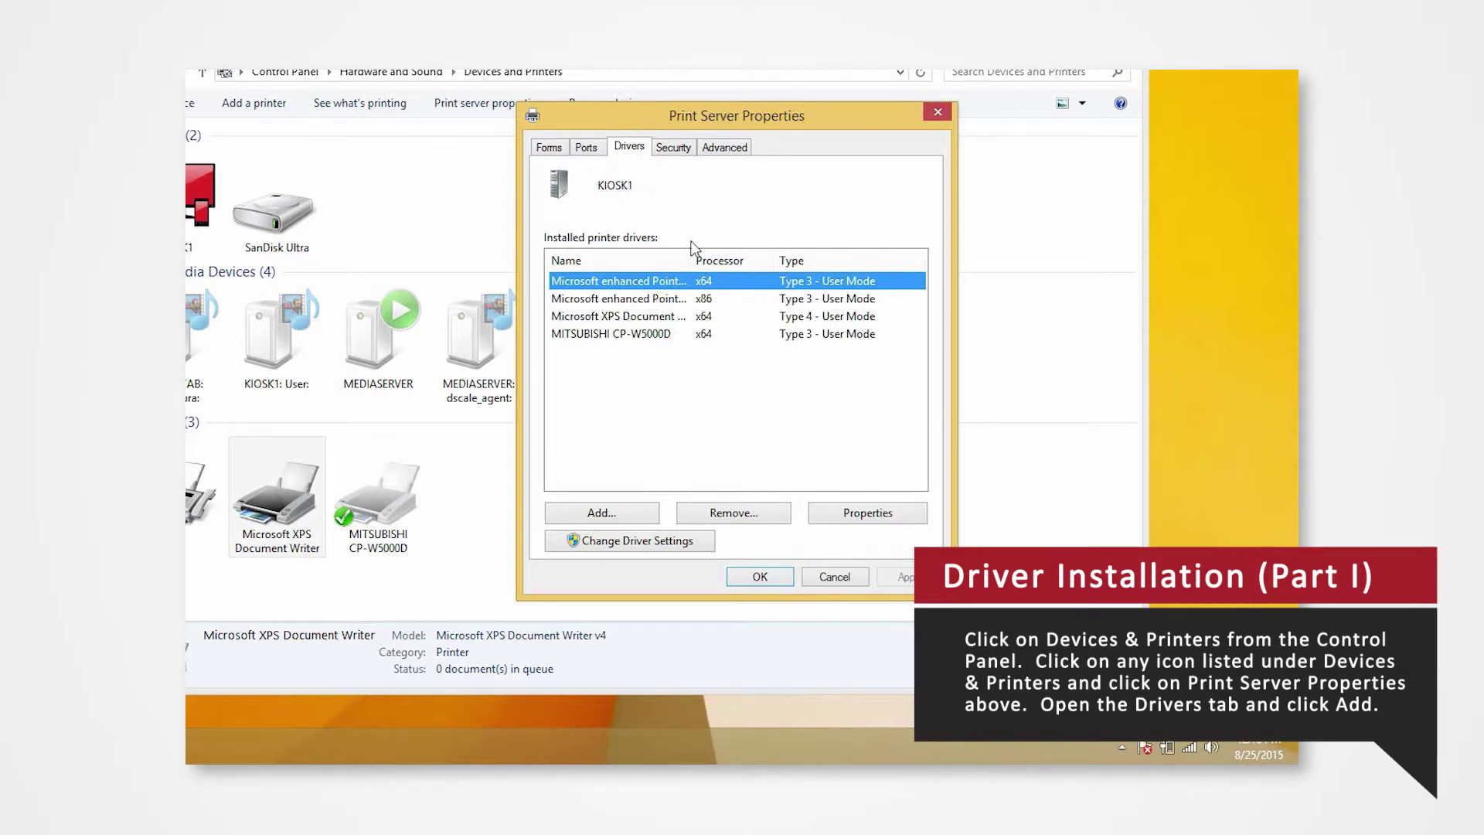
click(630, 506)
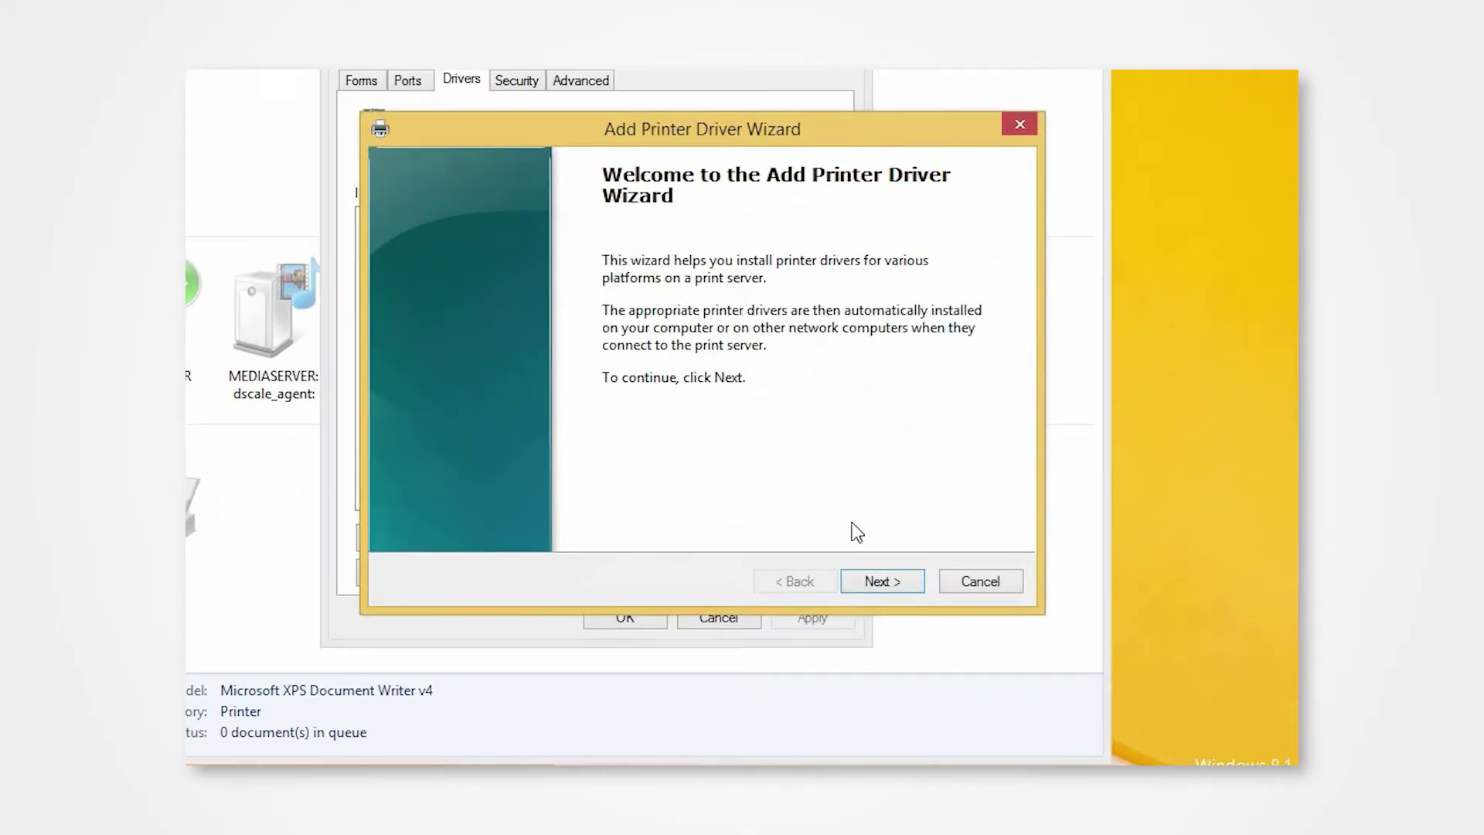
- Keep x64 as the driver processor and browse from disk for the driver file
click(882, 581)
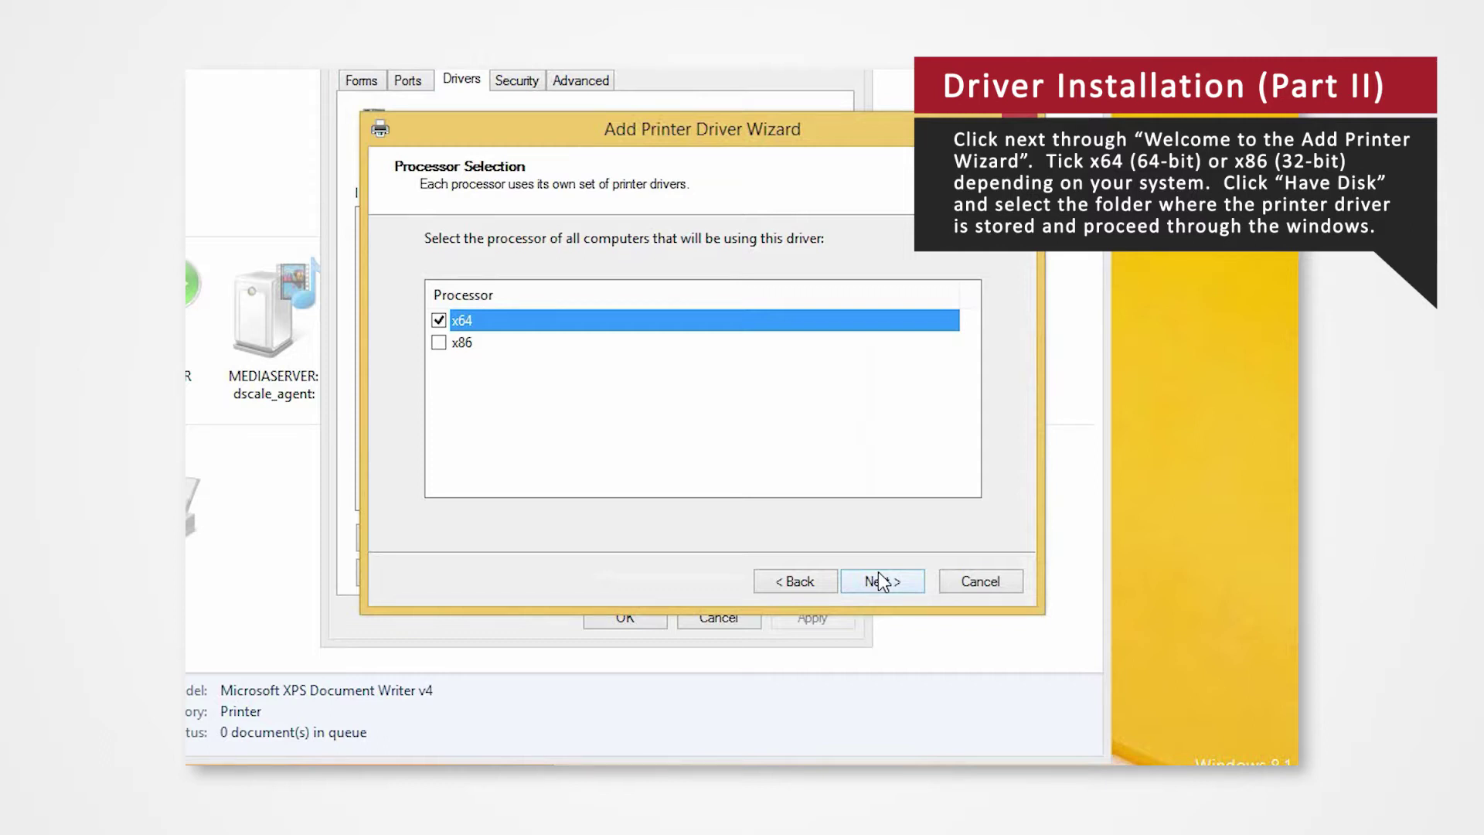
click(881, 582)
click(952, 507)
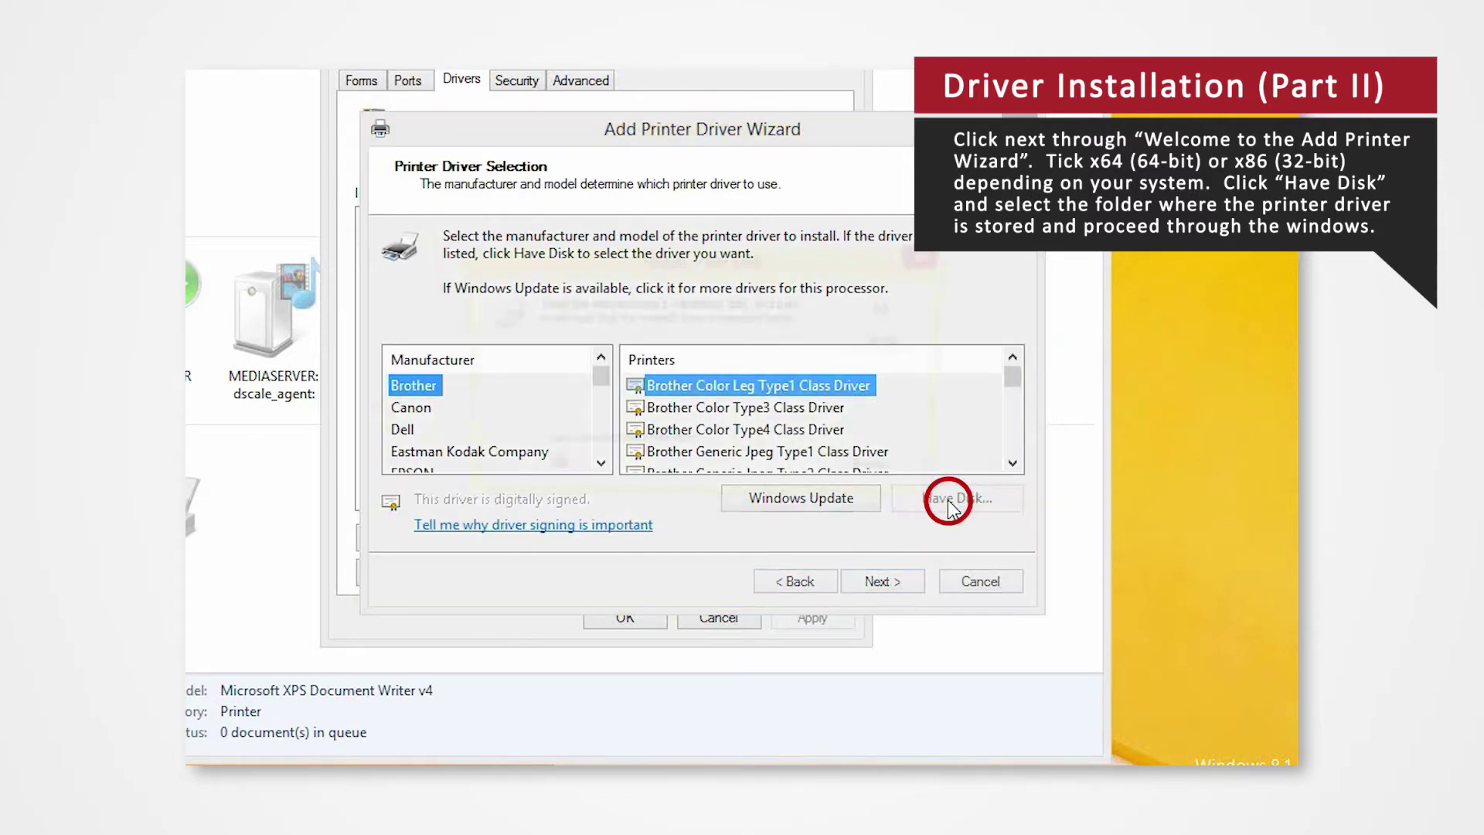
click(886, 467)
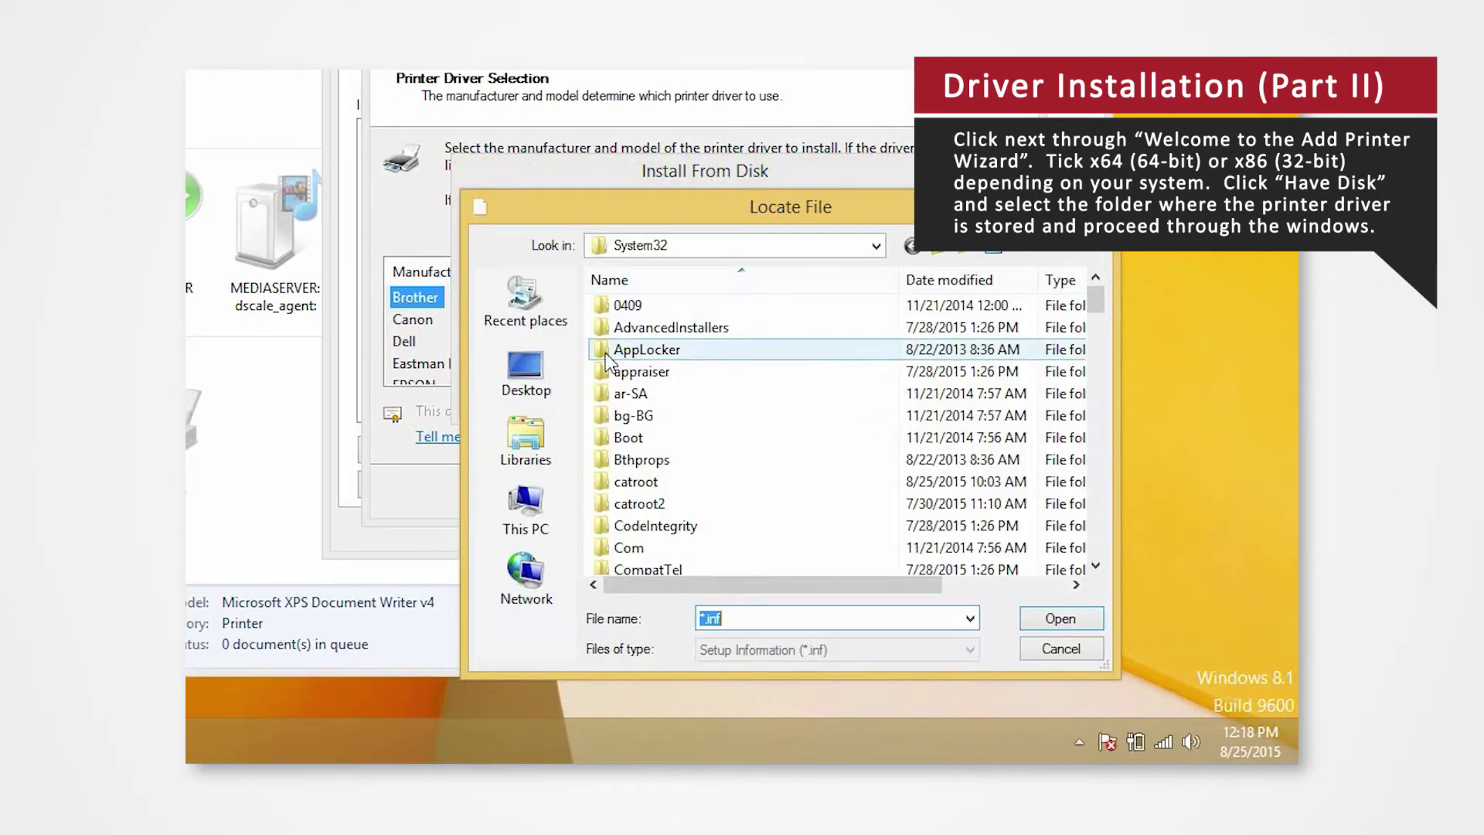
- Load CPD70N0.INF from Desktop\CPD70V_x64_Ver230_S and finish installing MITSUBISHI CP70D Series(USB)
click(552, 366)
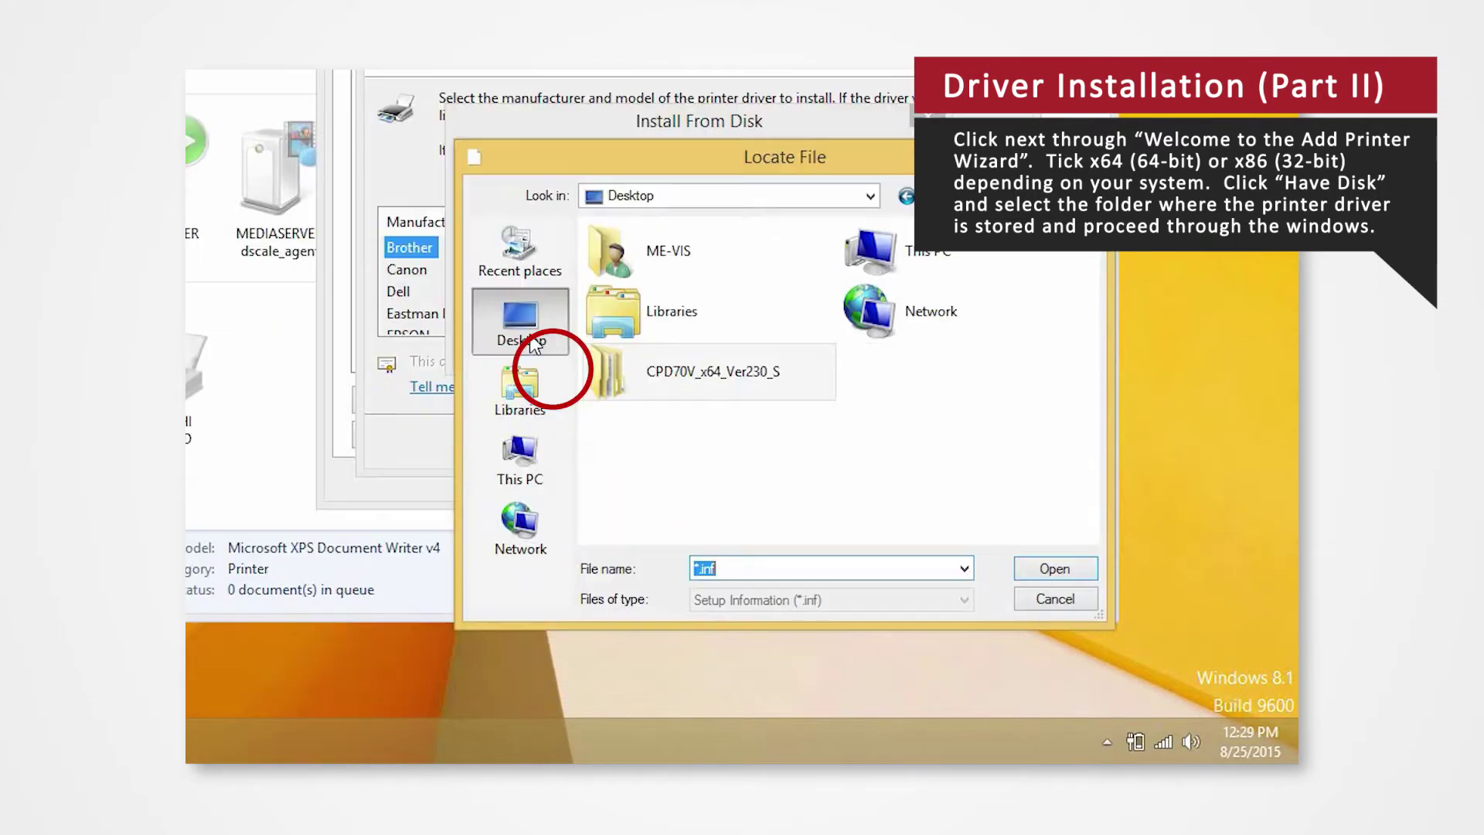
double_click(686, 381)
click(684, 262)
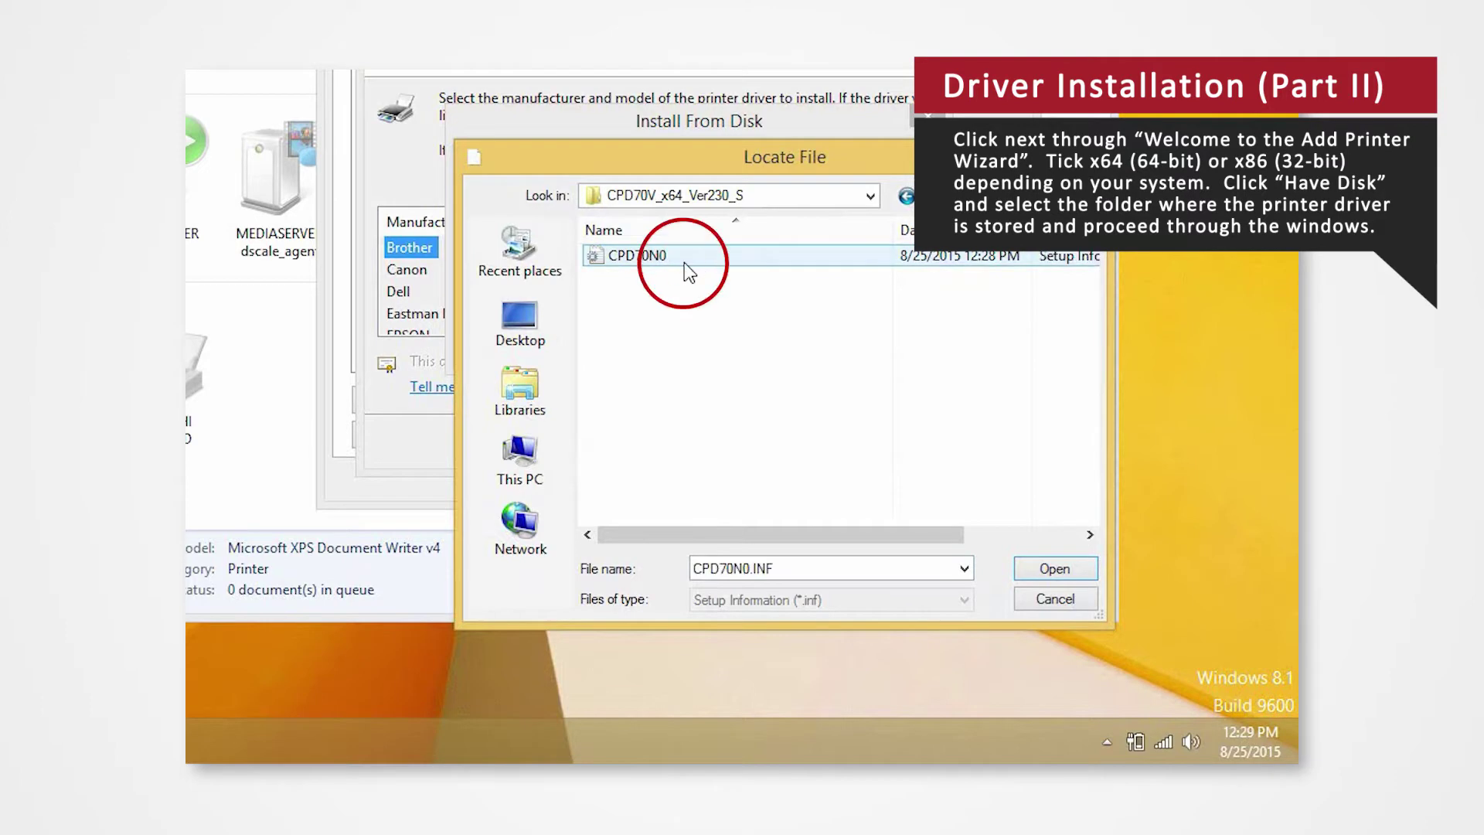
click(1061, 574)
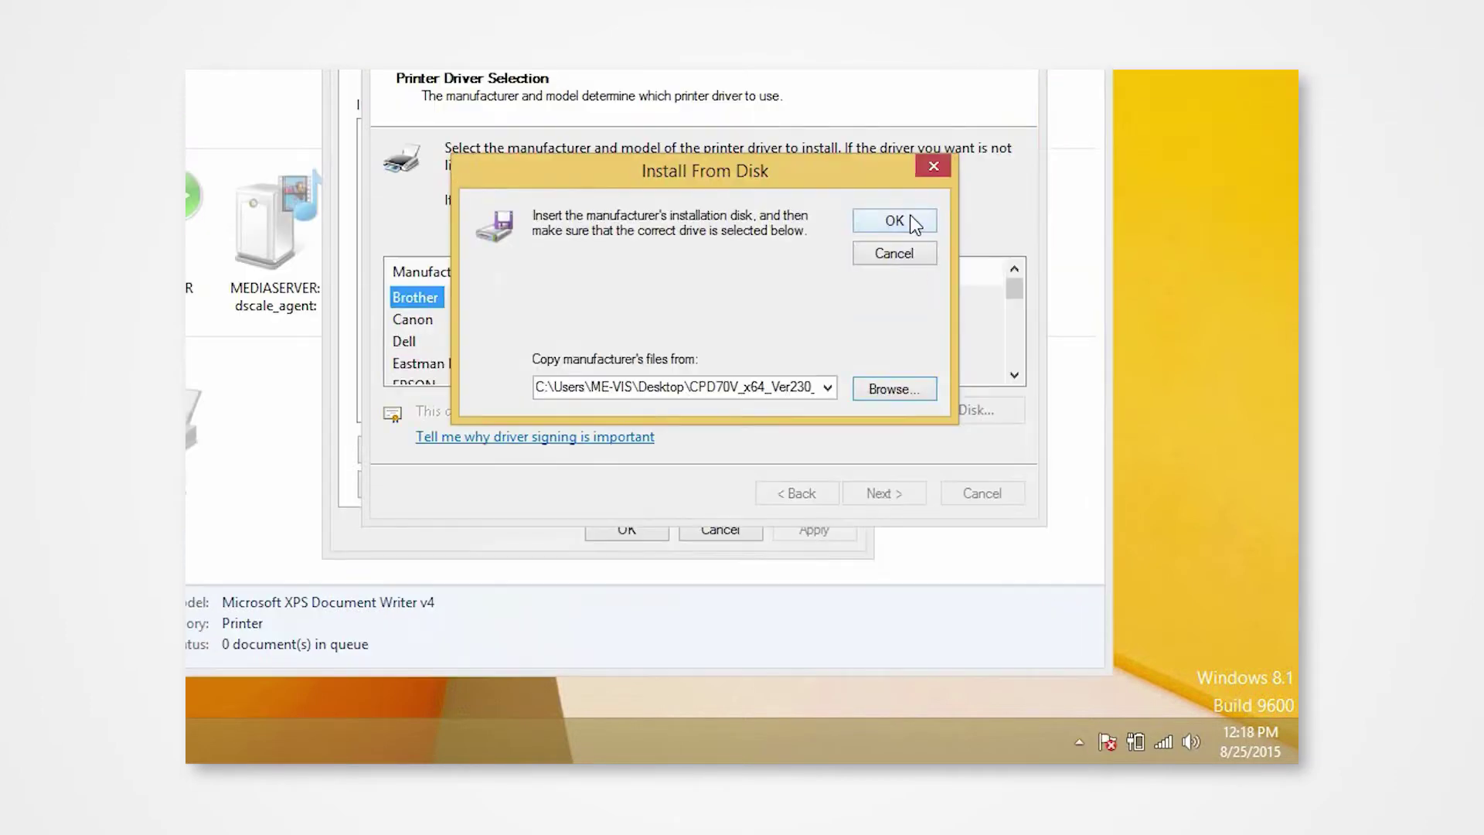
click(906, 223)
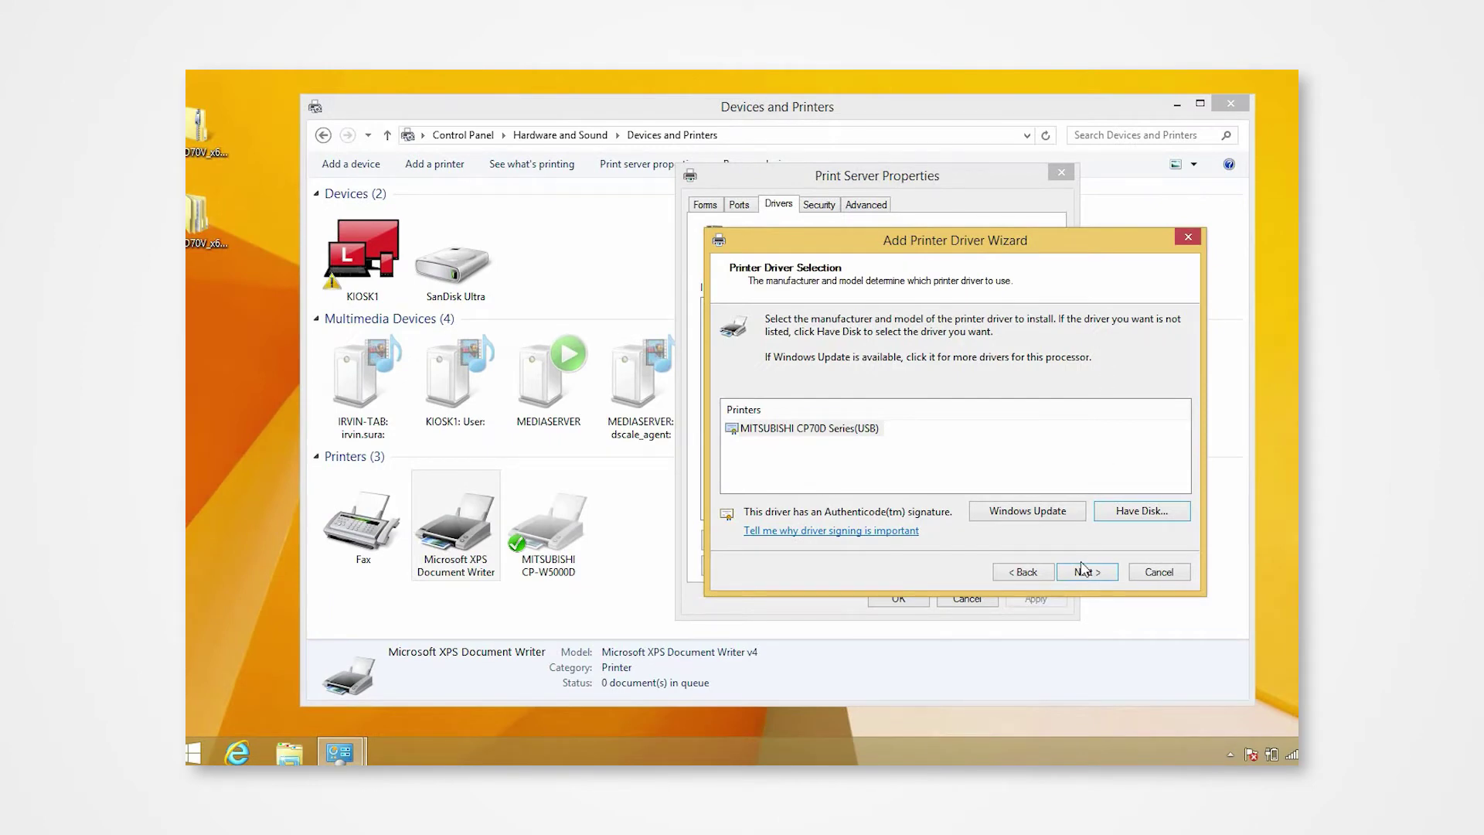
click(1085, 574)
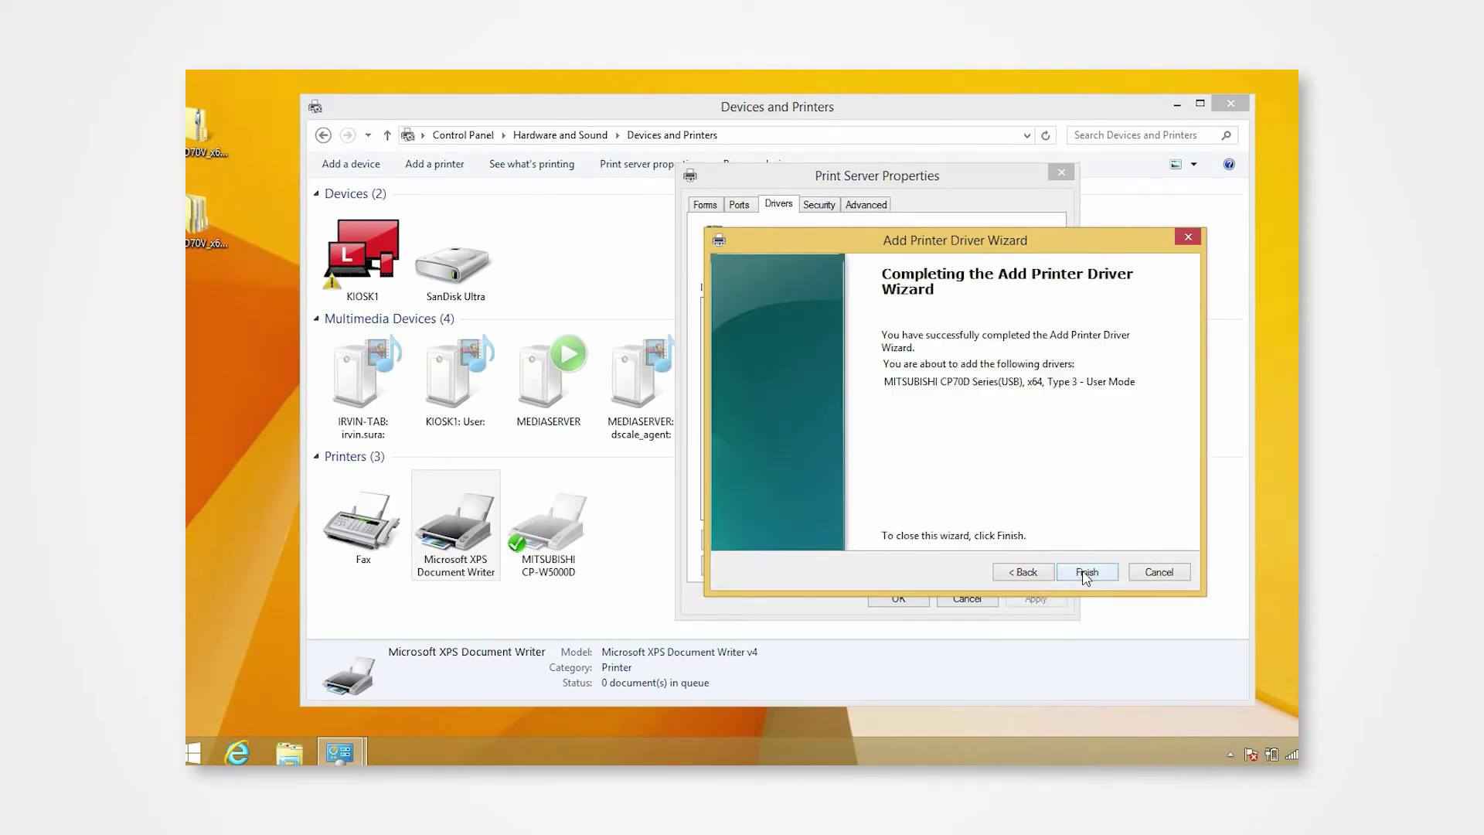
click(1085, 573)
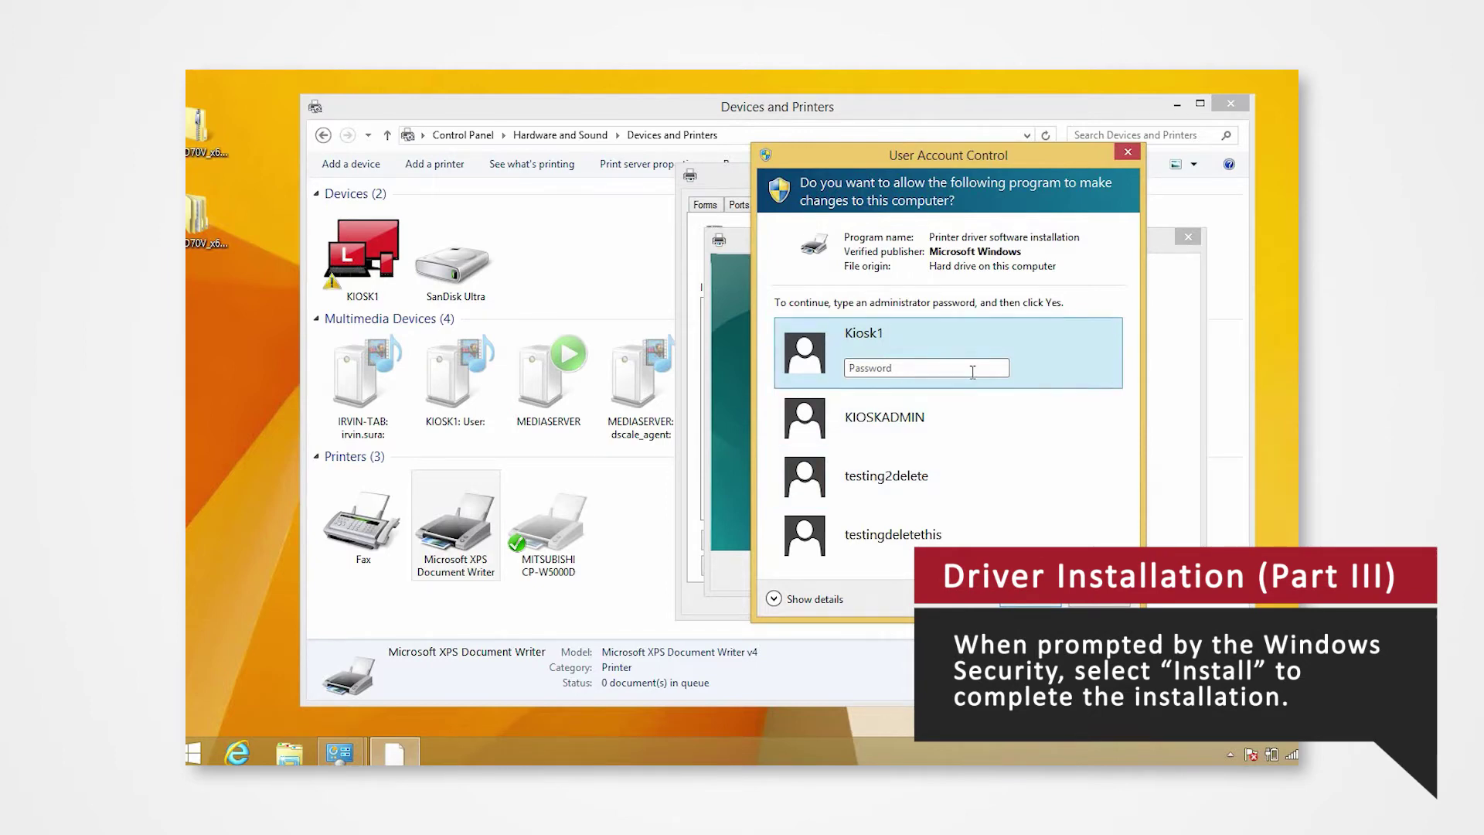
- Enter the administrator password at the UAC prompt and approve installing the Mitsubishi device software
text(****)
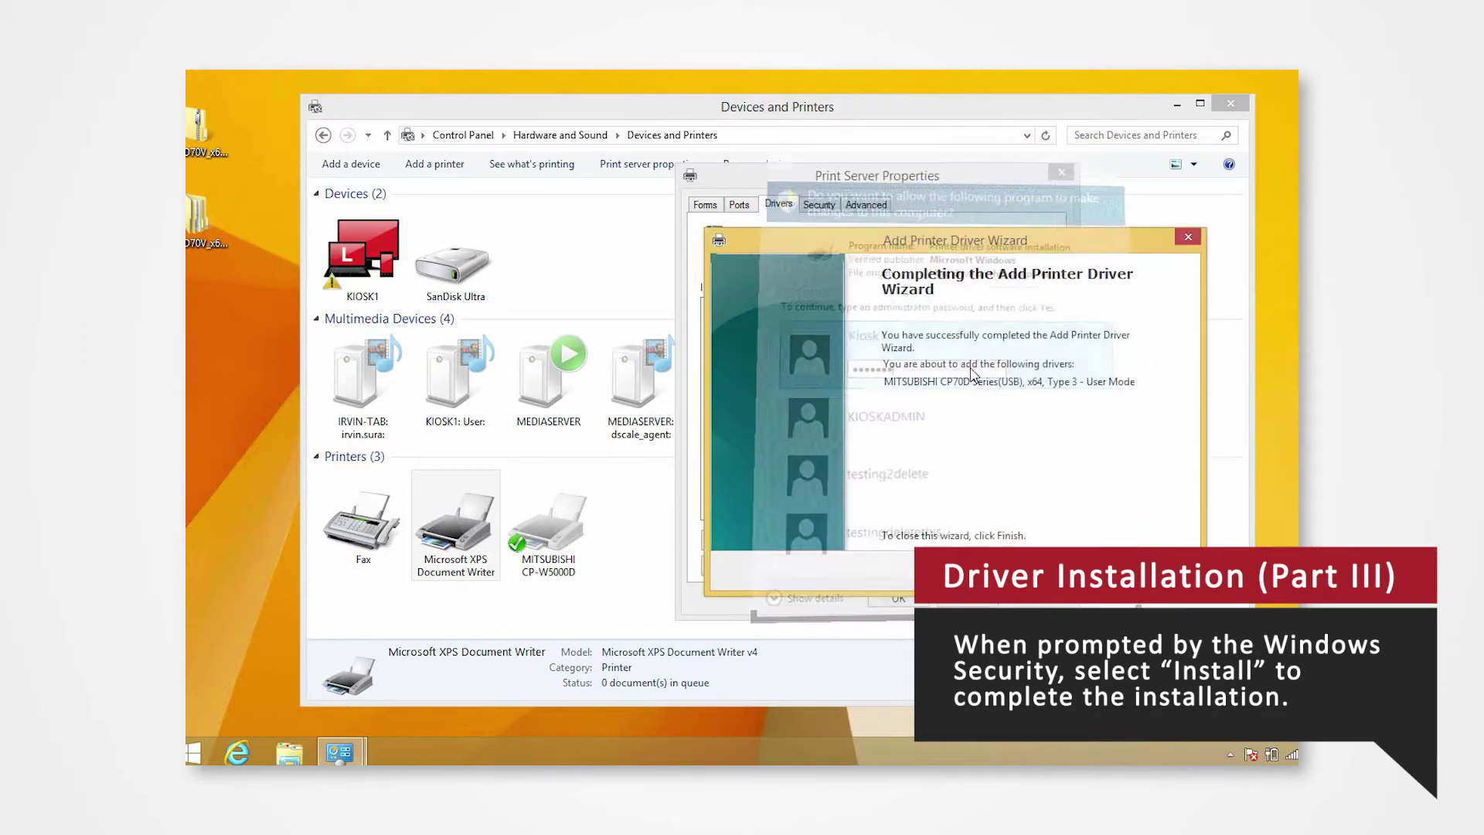
key(Return)
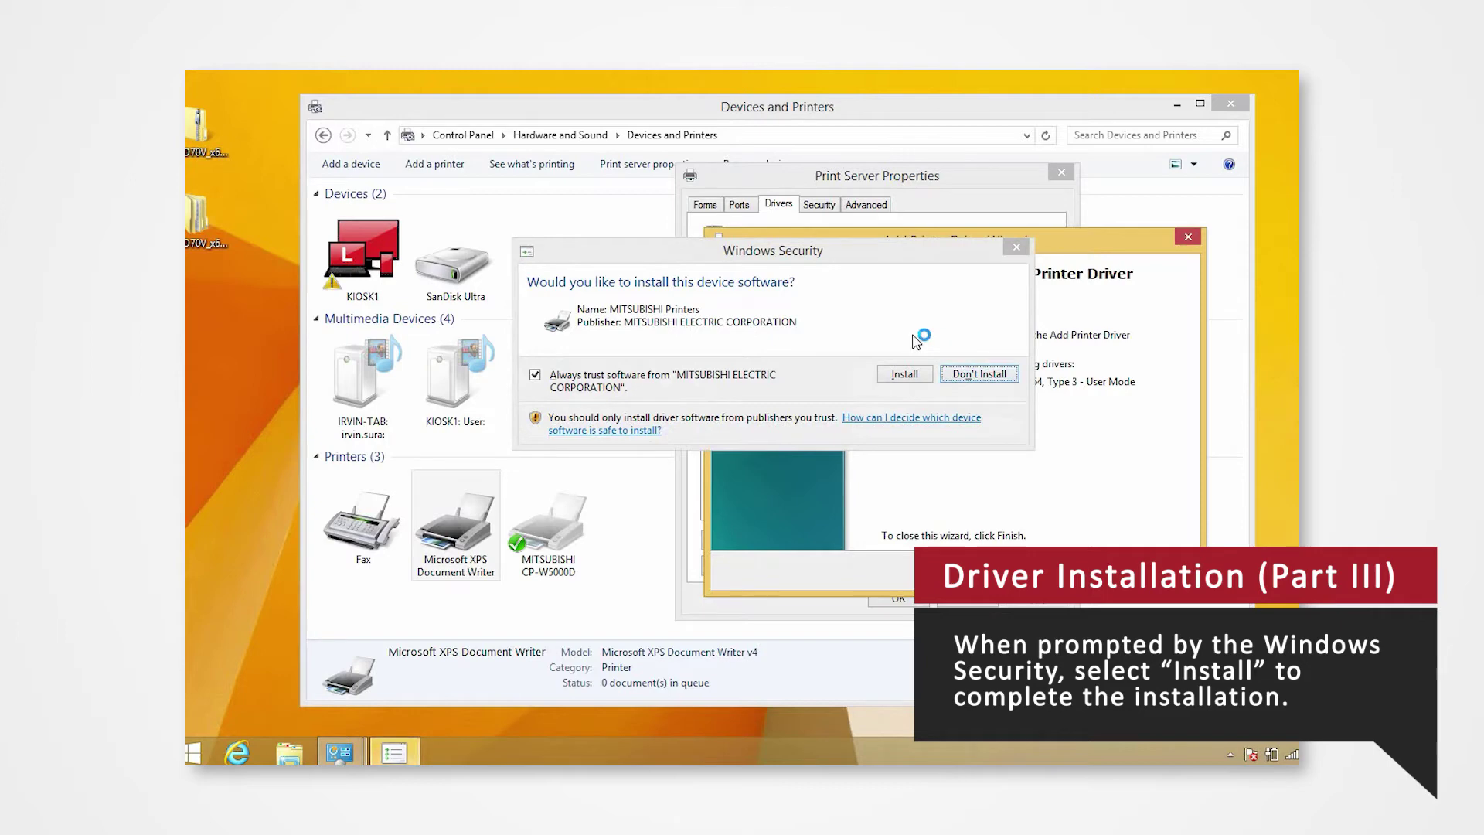
click(920, 374)
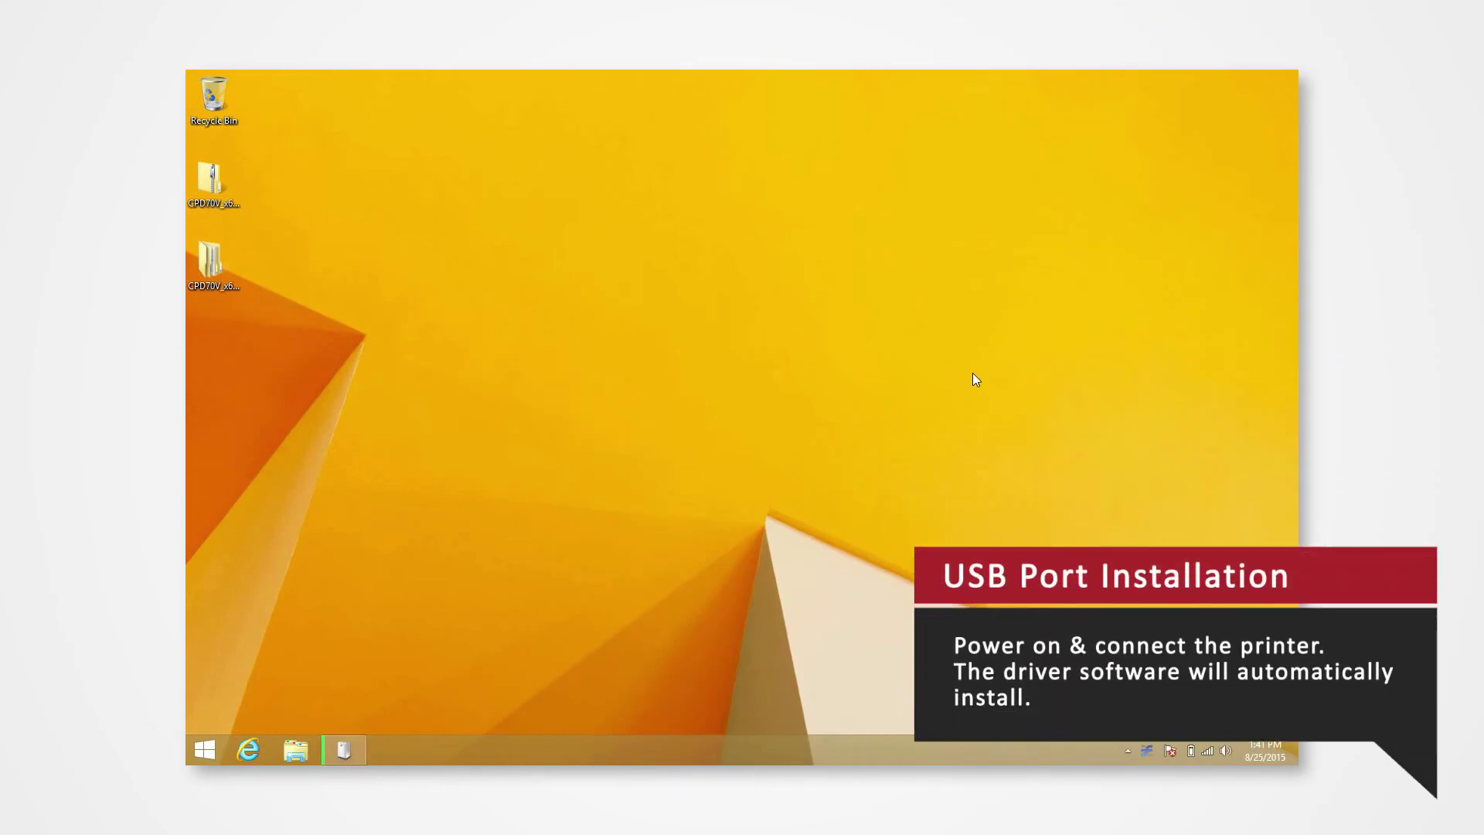
- Show the Device Setup progress for the USB-connected Mitsubishi printer
click(344, 754)
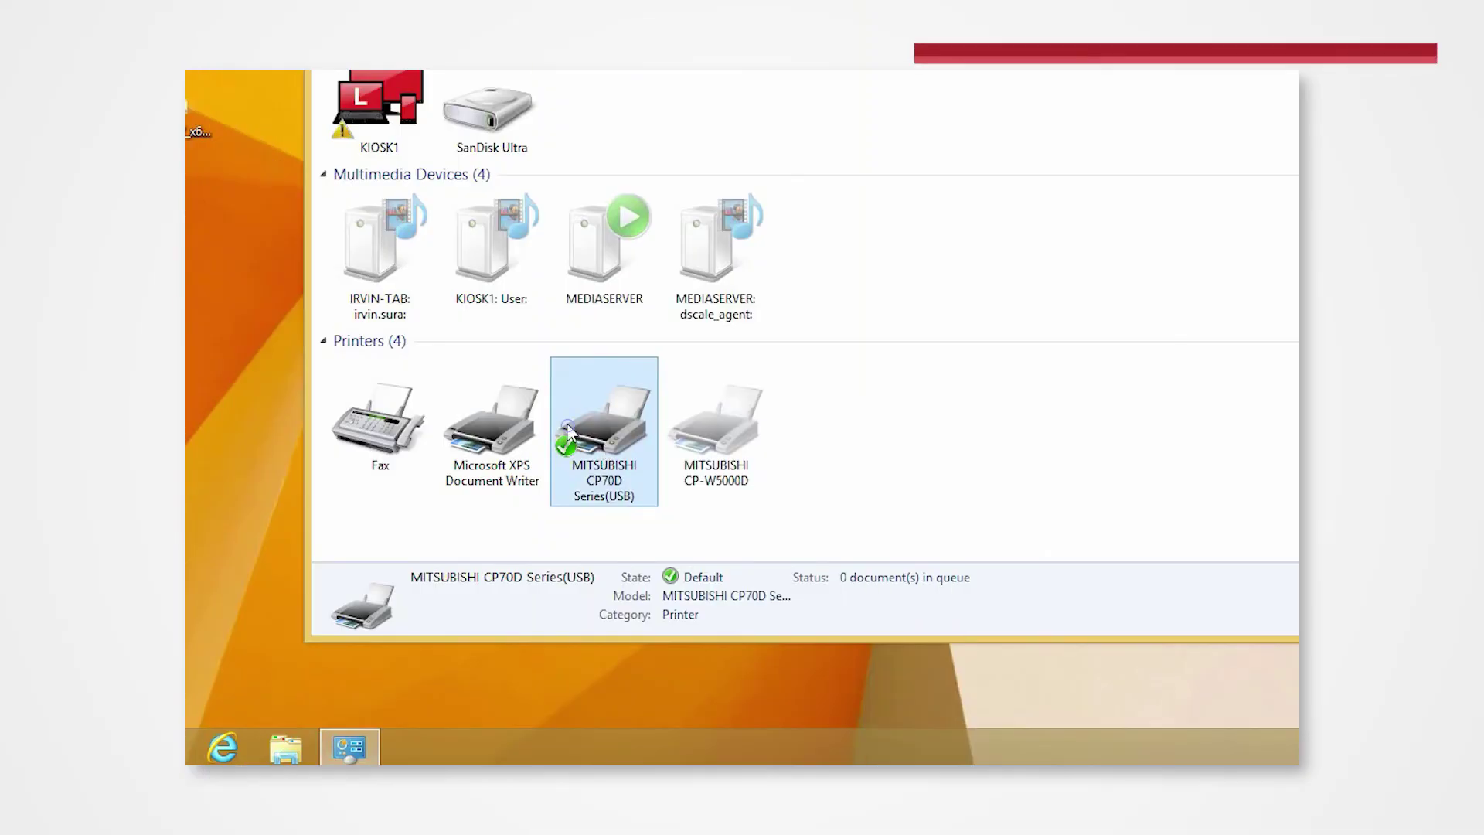
- From the MITSUBISHI CP70D Series(USB) printer properties, print a test page and dismiss the confirmation
right_click(567, 424)
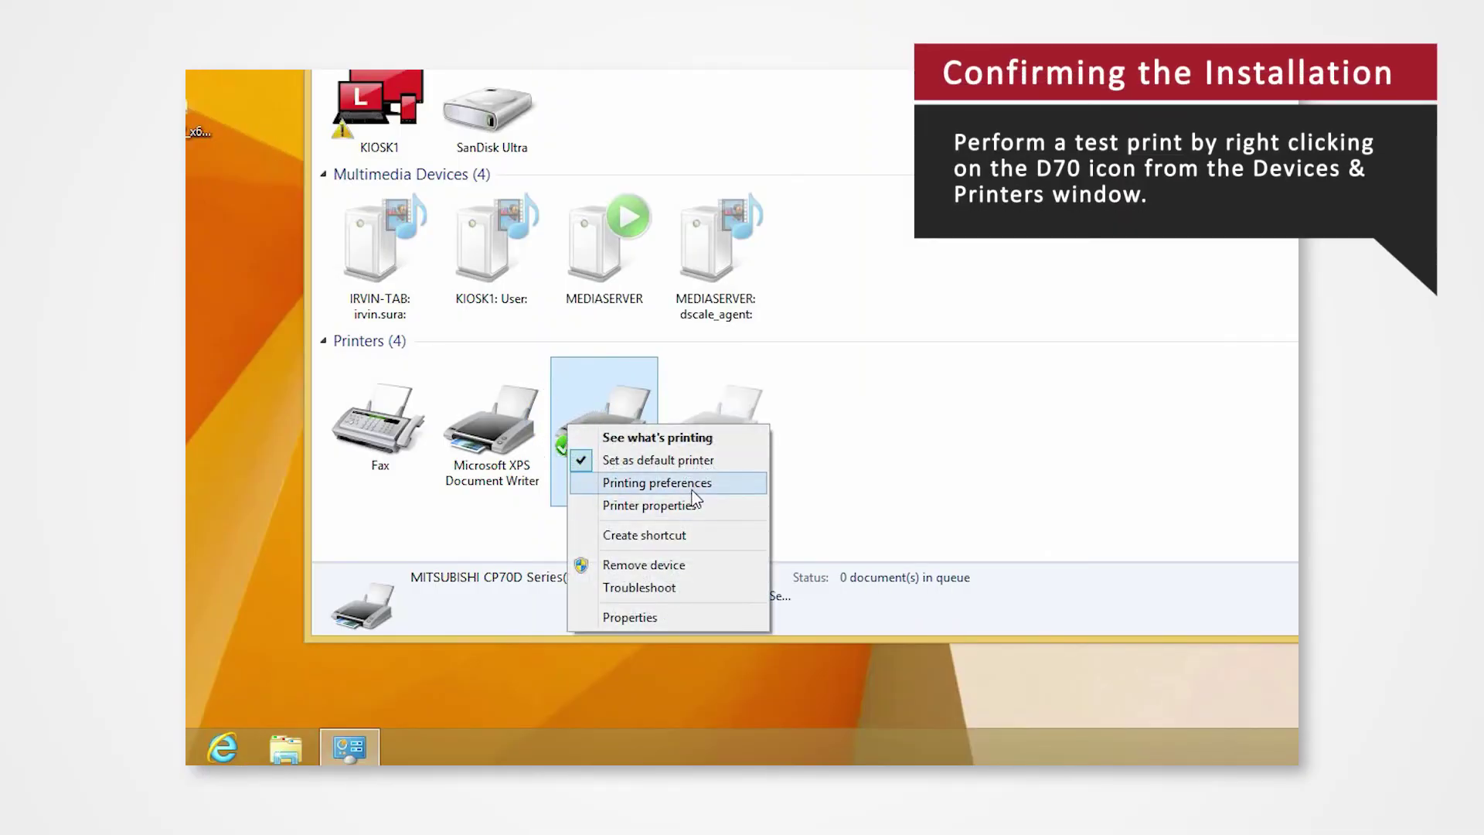
click(693, 506)
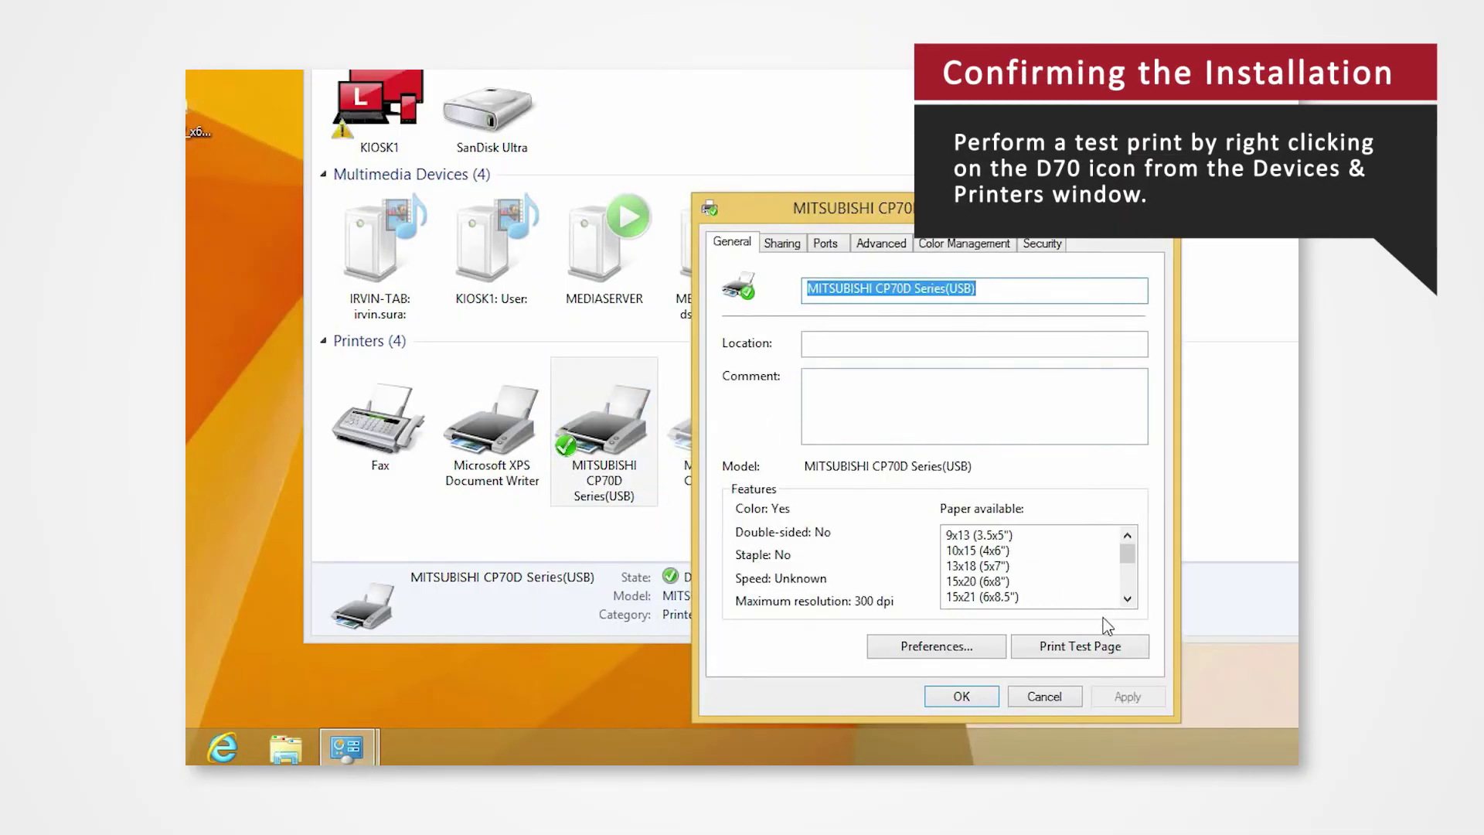
click(1098, 645)
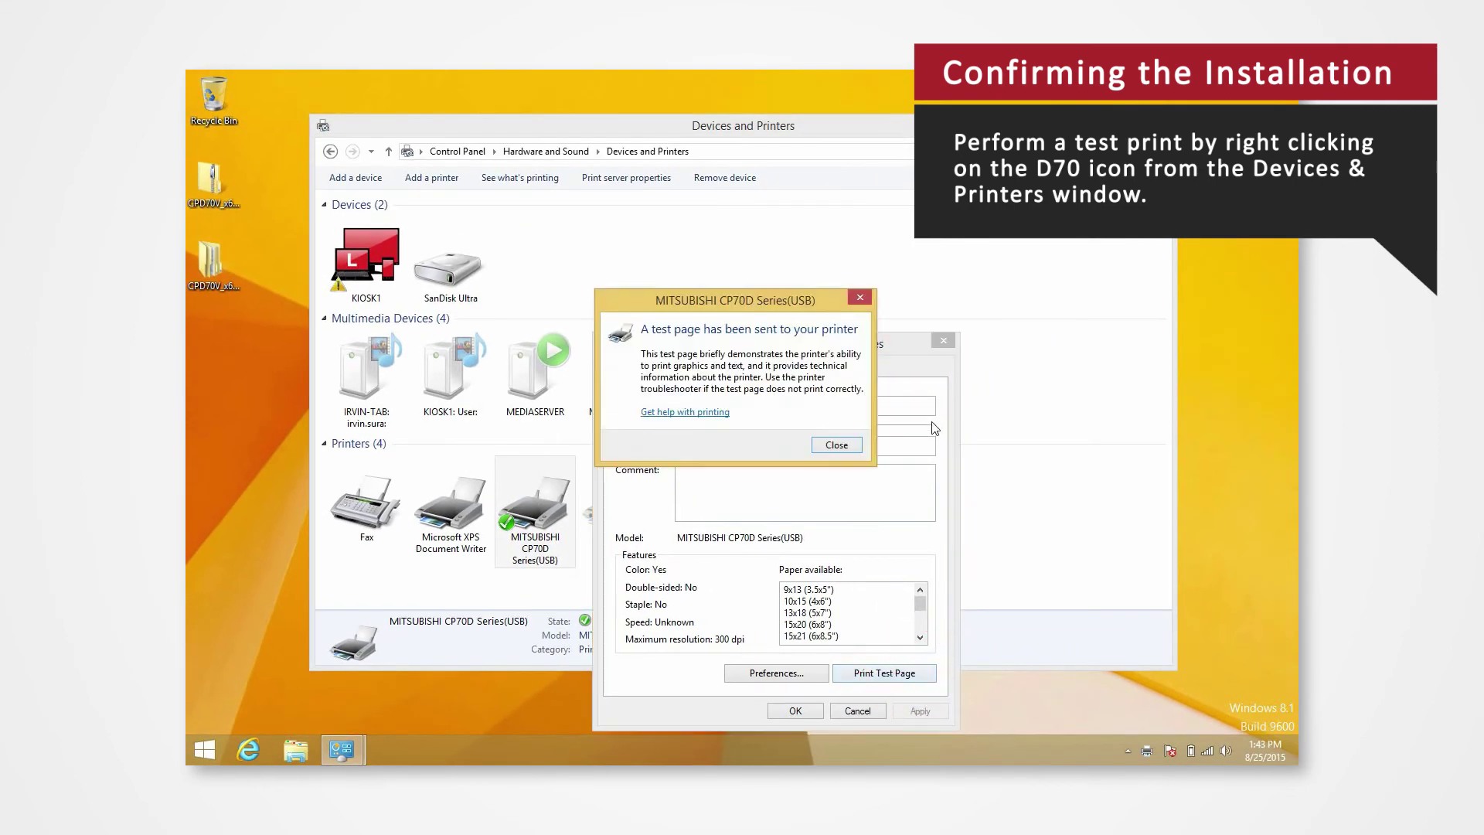
click(836, 444)
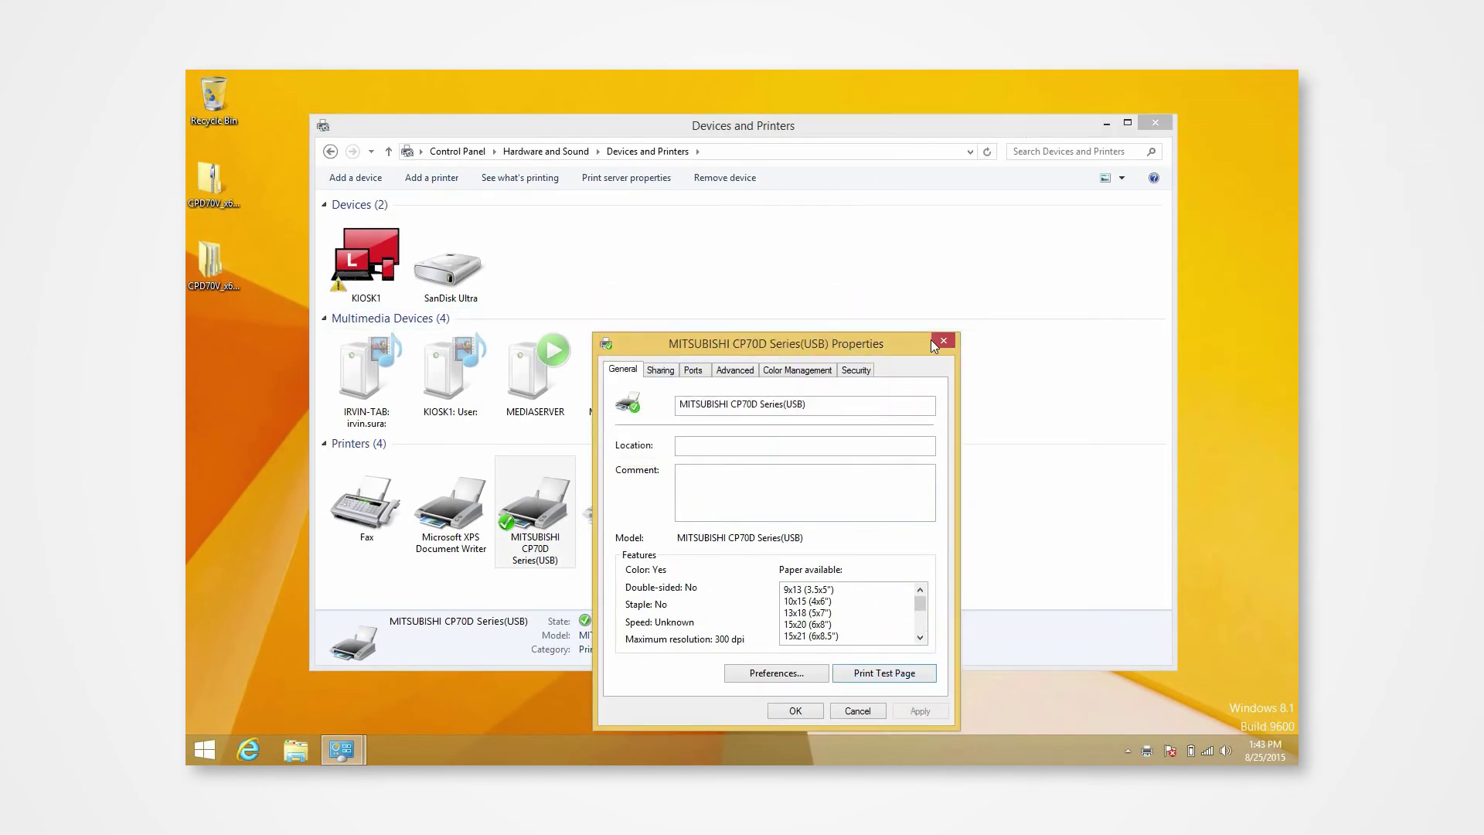